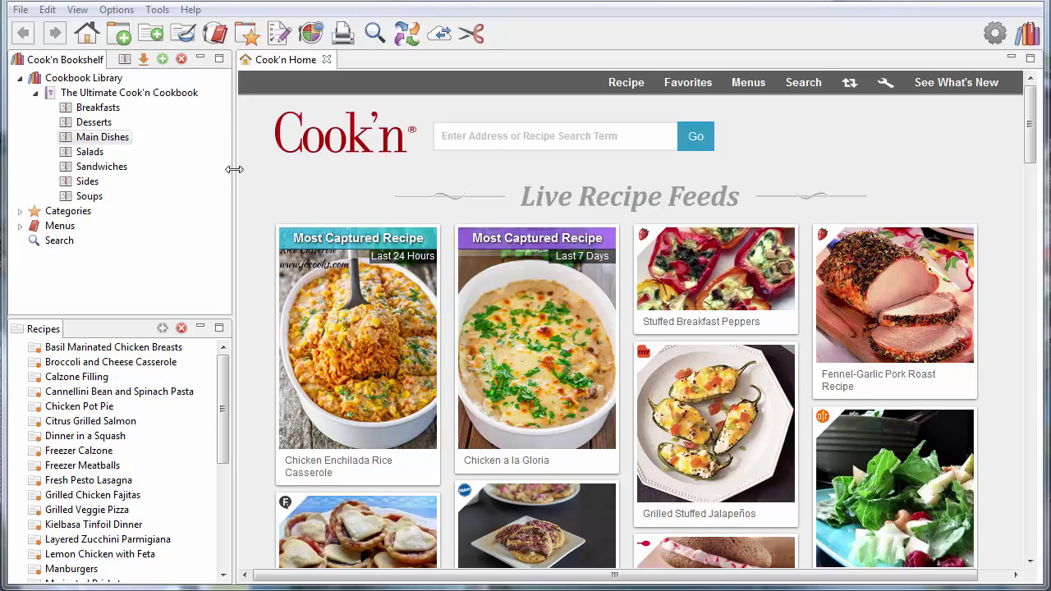
Adjust the width of the Bookshelf and Recipes panes, widening them once and narrowing them again
drag(235, 170, 227, 77)
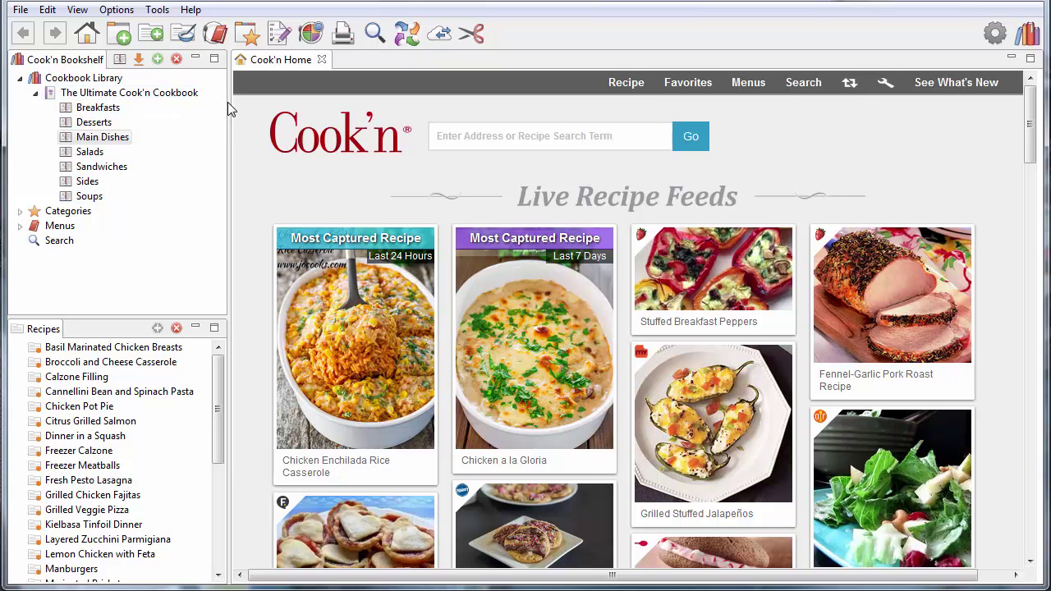
drag(228, 102, 288, 104)
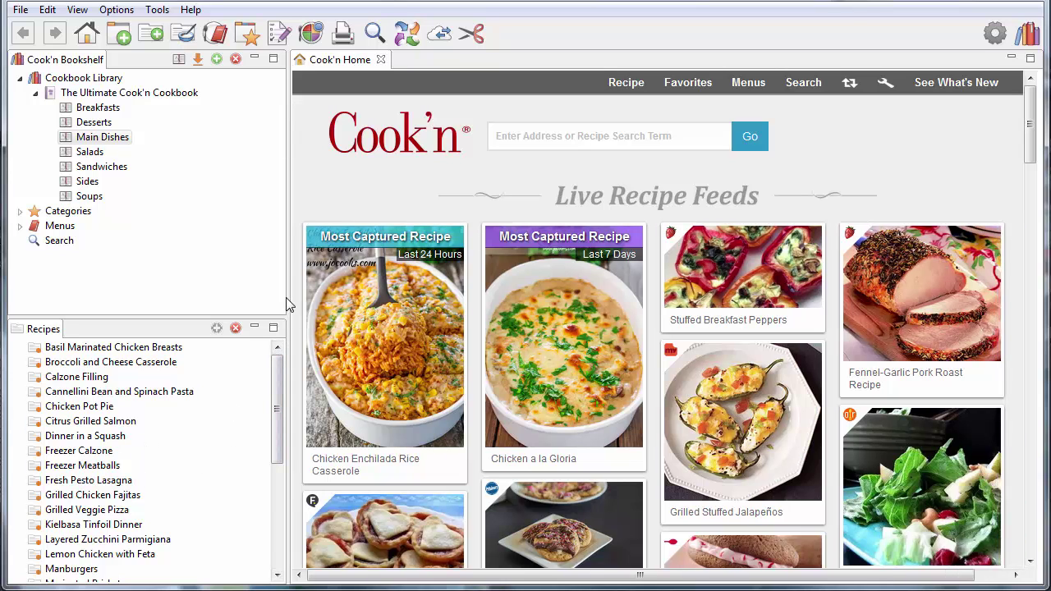
drag(289, 290, 232, 328)
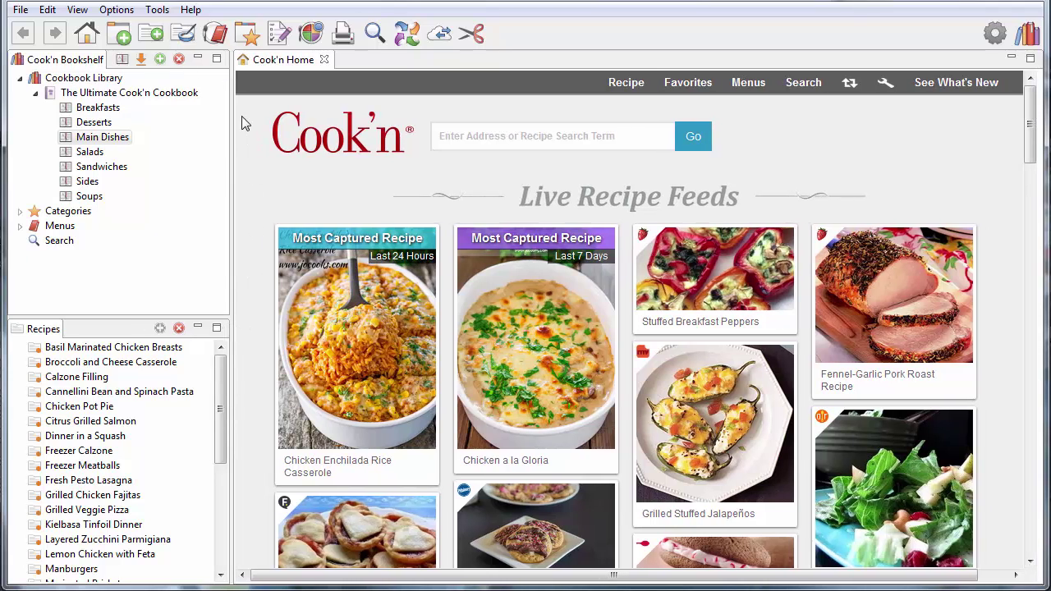
Minimize the Bookshelf and Recipes panes to give the home page the full width
click(199, 63)
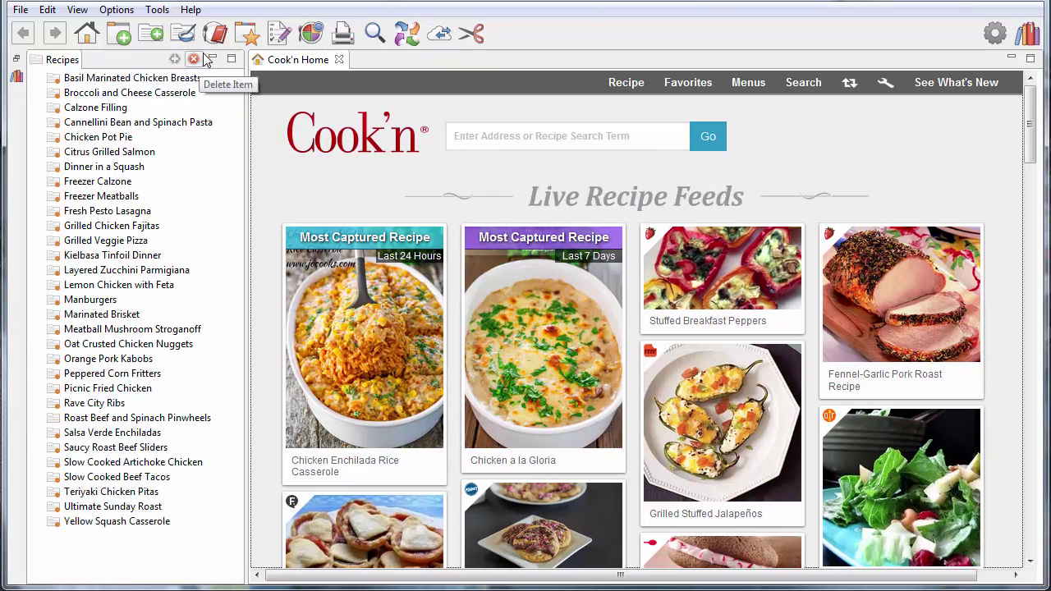
click(215, 59)
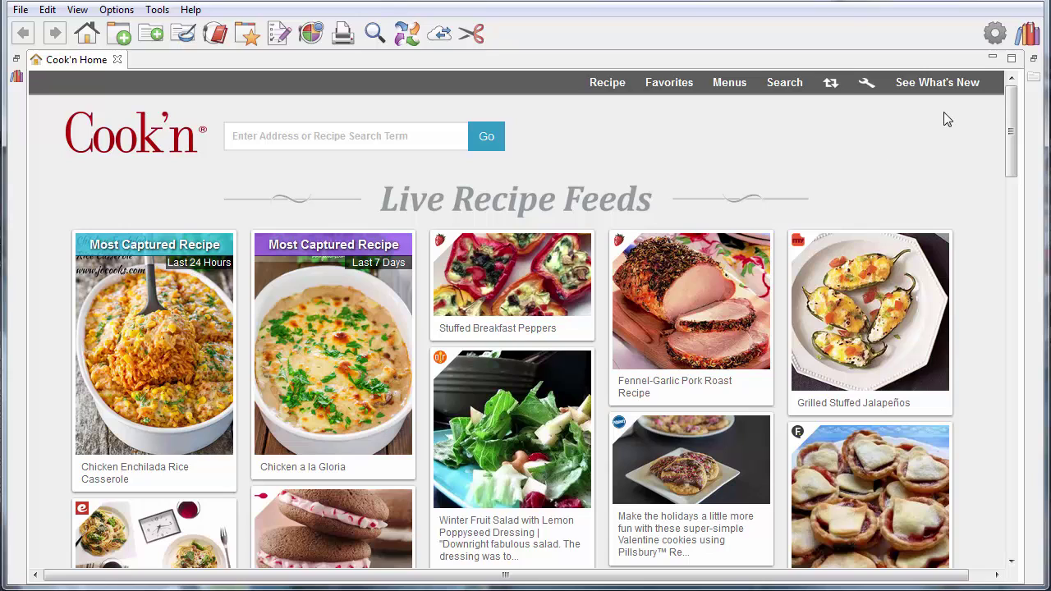
Open the Chicken a la Gloria recipe from the live feeds and read down its page
click(301, 324)
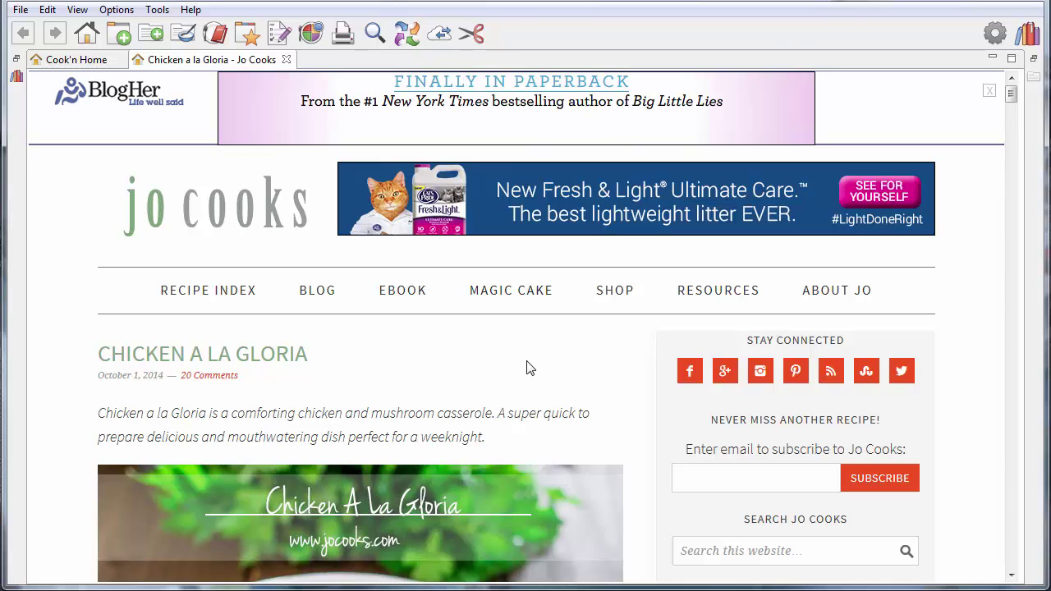
scroll(529, 367, down, 5)
scroll(530, 362, down, 2)
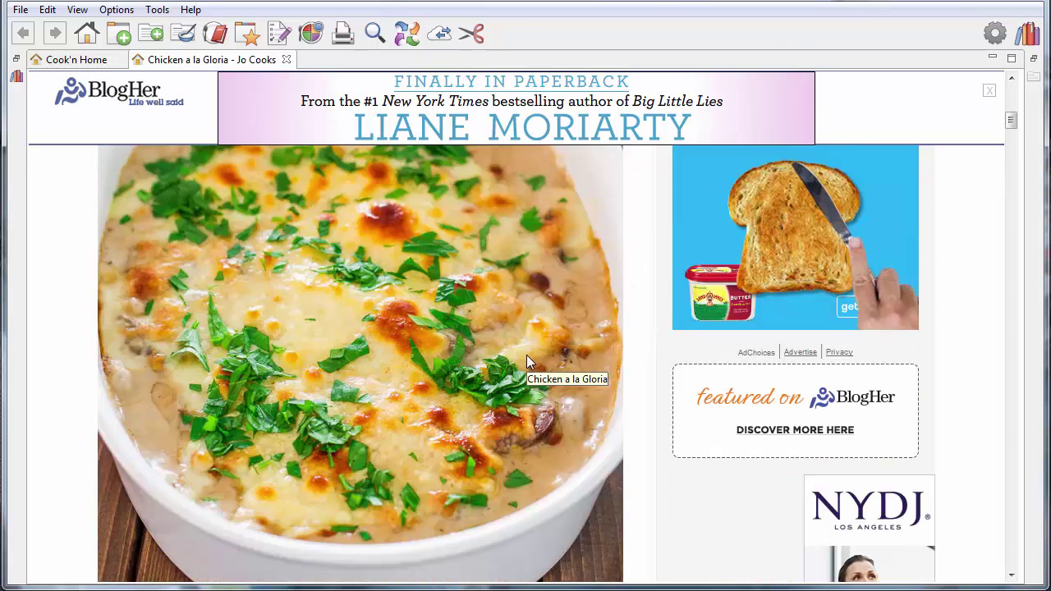
scroll(526, 355, down, 9)
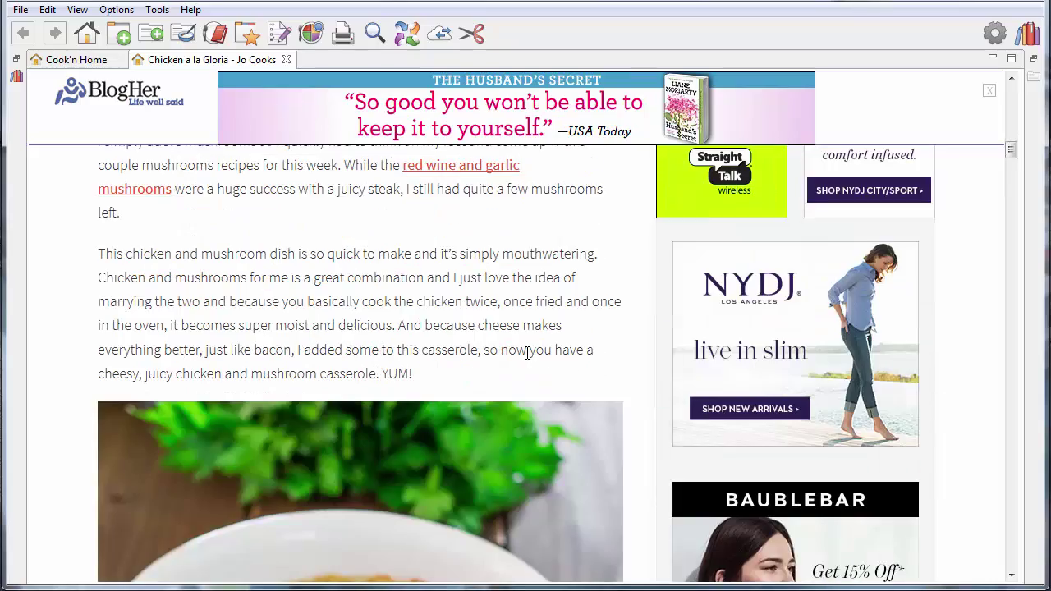
scroll(528, 352, down, 10)
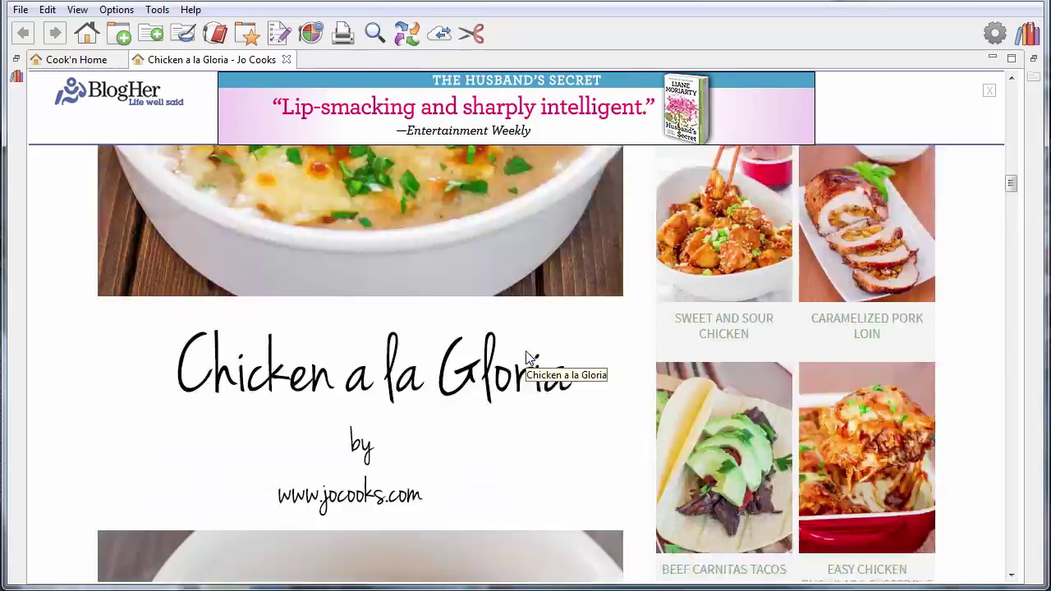
scroll(526, 353, down, 10)
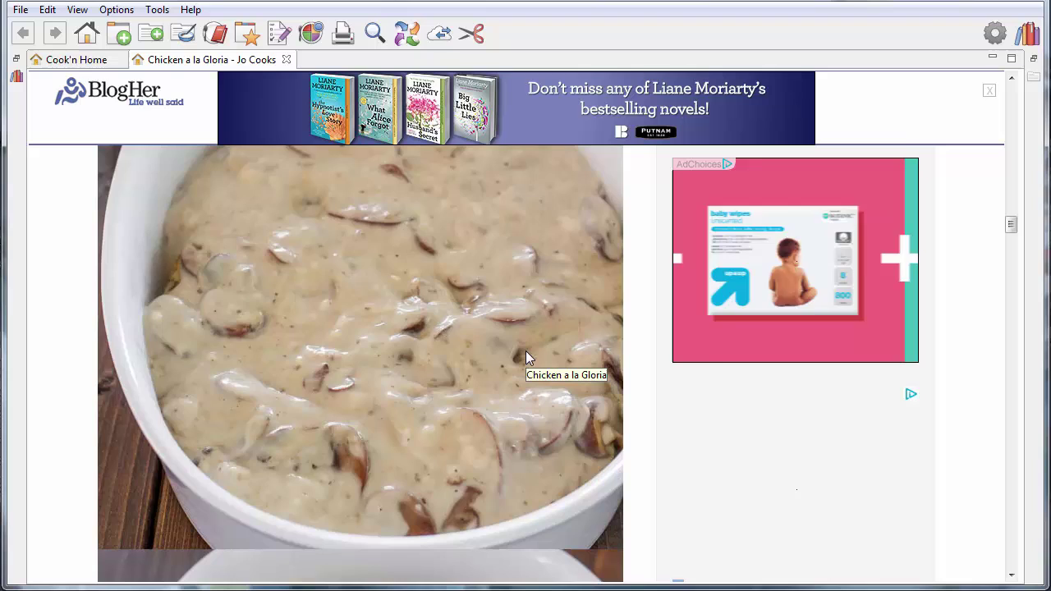
scroll(526, 355, down, 5)
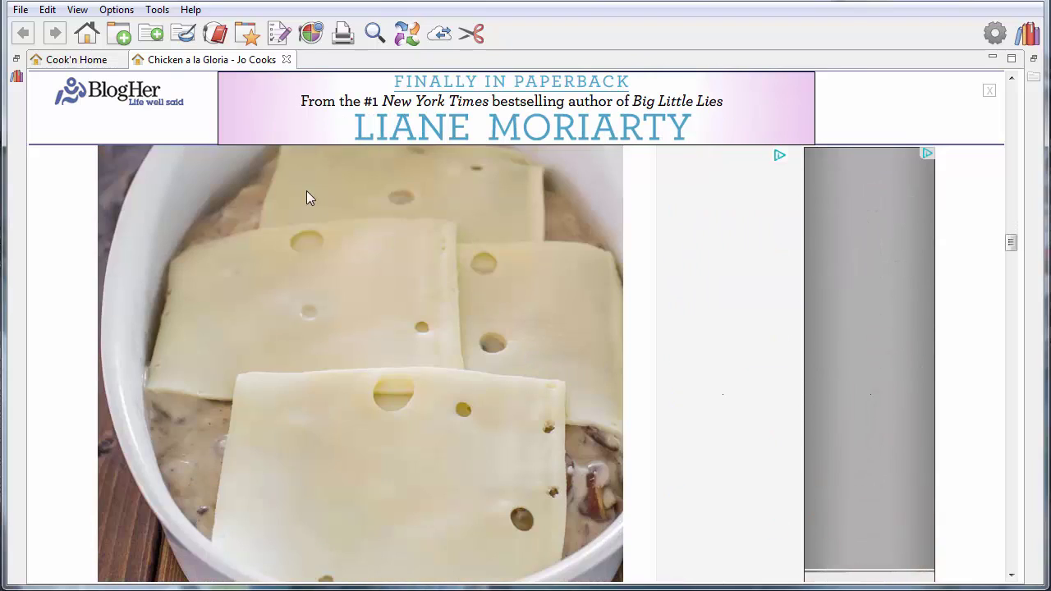
Restore the Bookshelf and Recipes panes and return to the start of the Chicken a la Gloria page
click(17, 60)
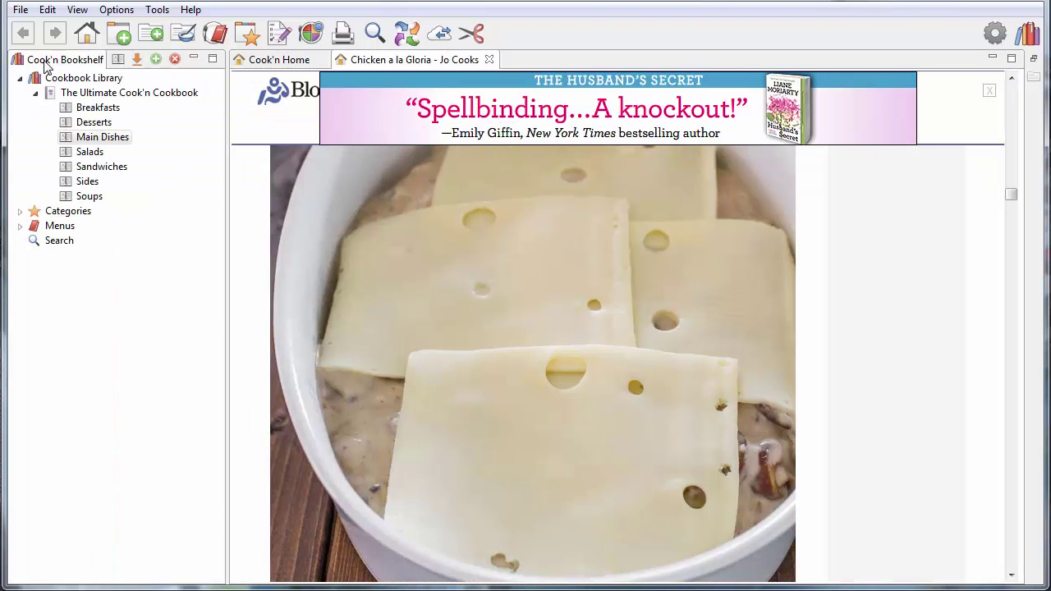
click(1035, 62)
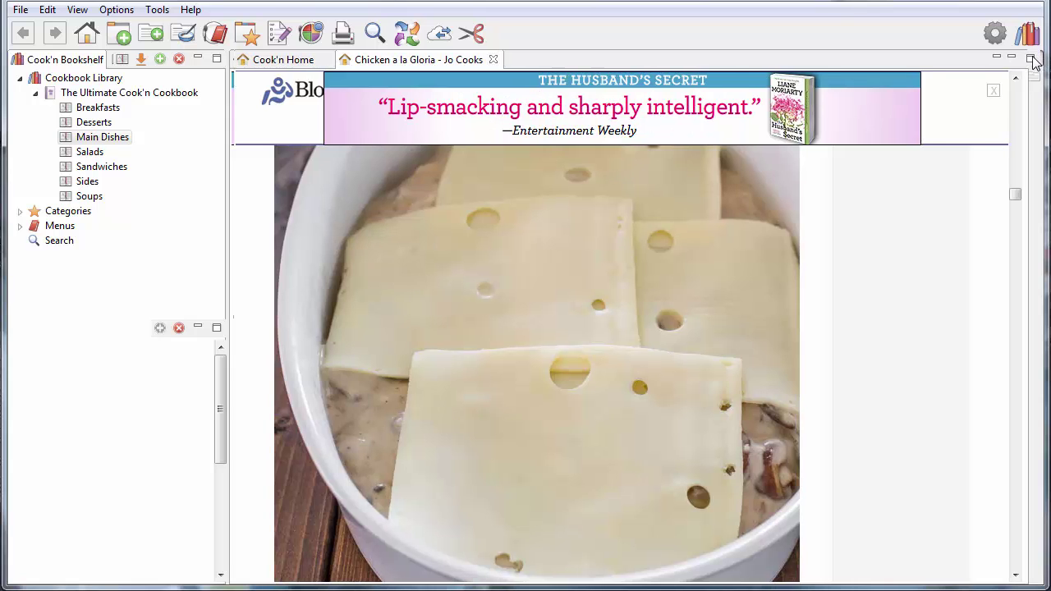
scroll(396, 261, up, 10)
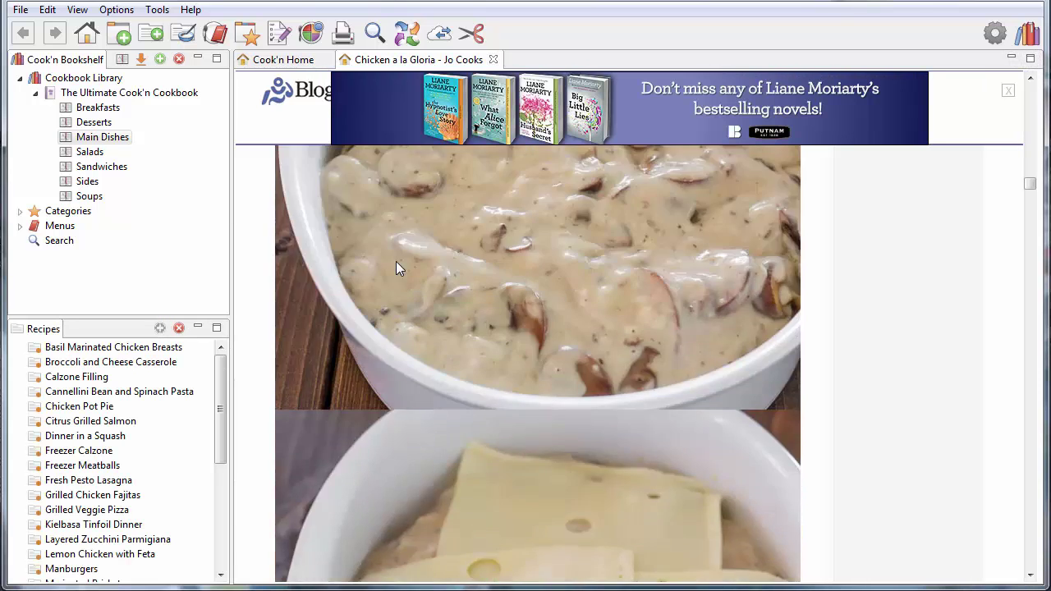
scroll(395, 268, up, 15)
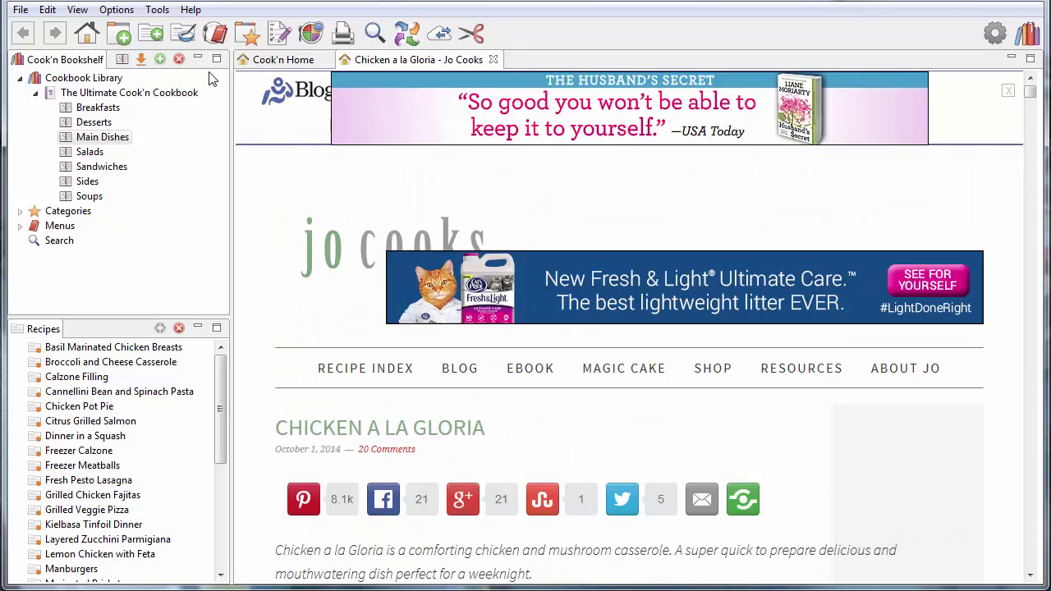
Minimize the Bookshelf and Recipes panes again and read further down the Chicken a la Gloria page
click(198, 58)
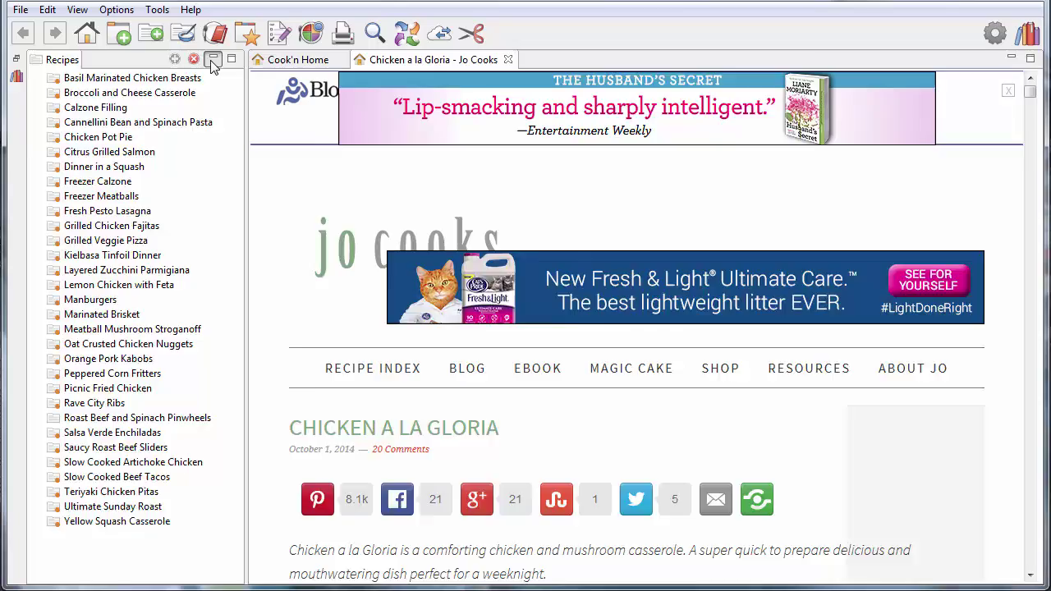
click(212, 59)
scroll(355, 251, down, 10)
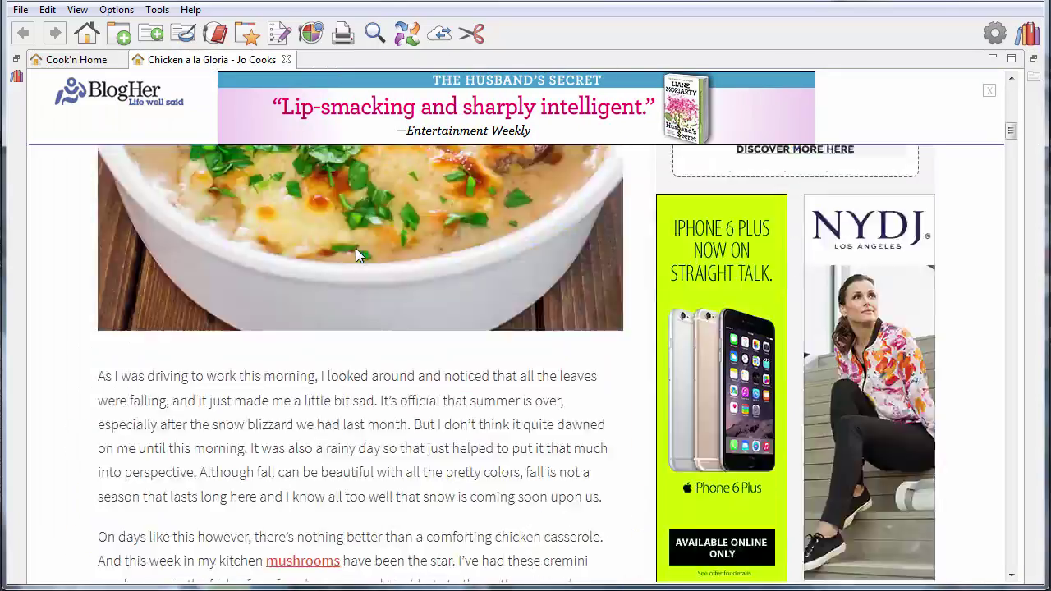
scroll(355, 248, down, 10)
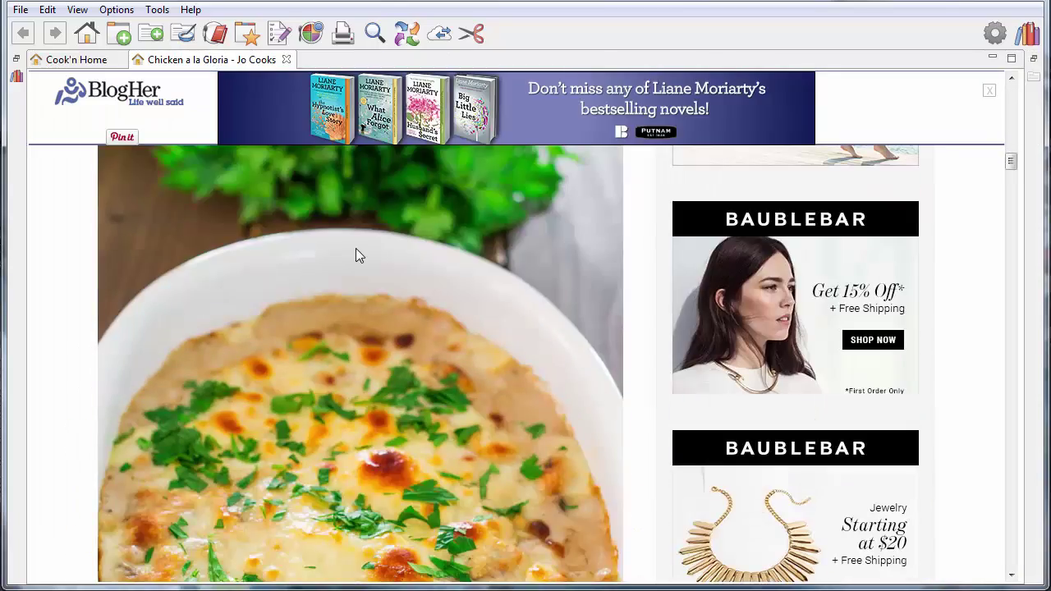
Restore the Bookshelf and Recipes panes and look through the Main Dishes recipe list
click(15, 59)
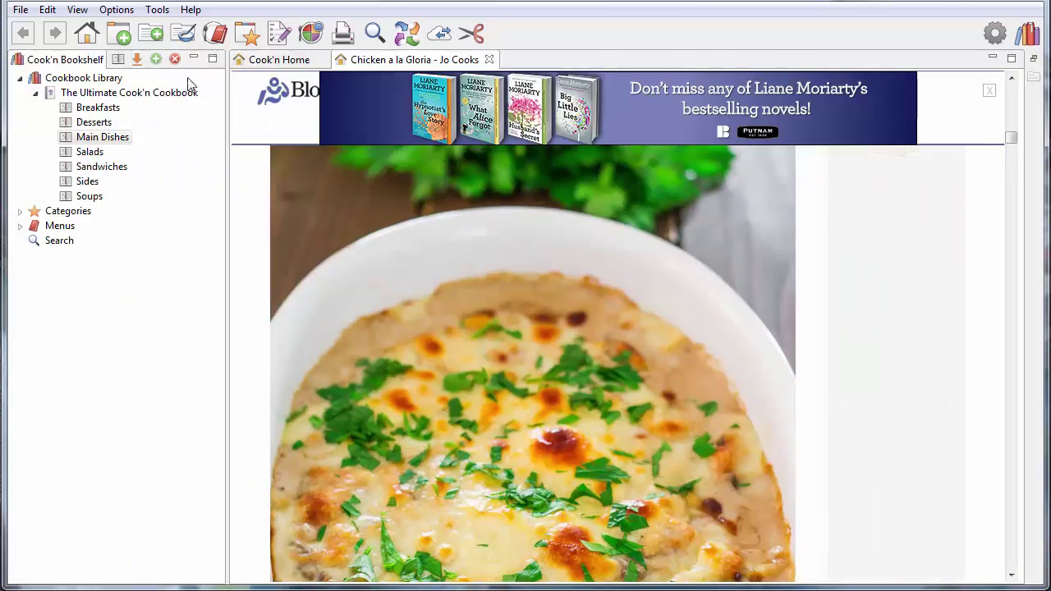
click(1032, 62)
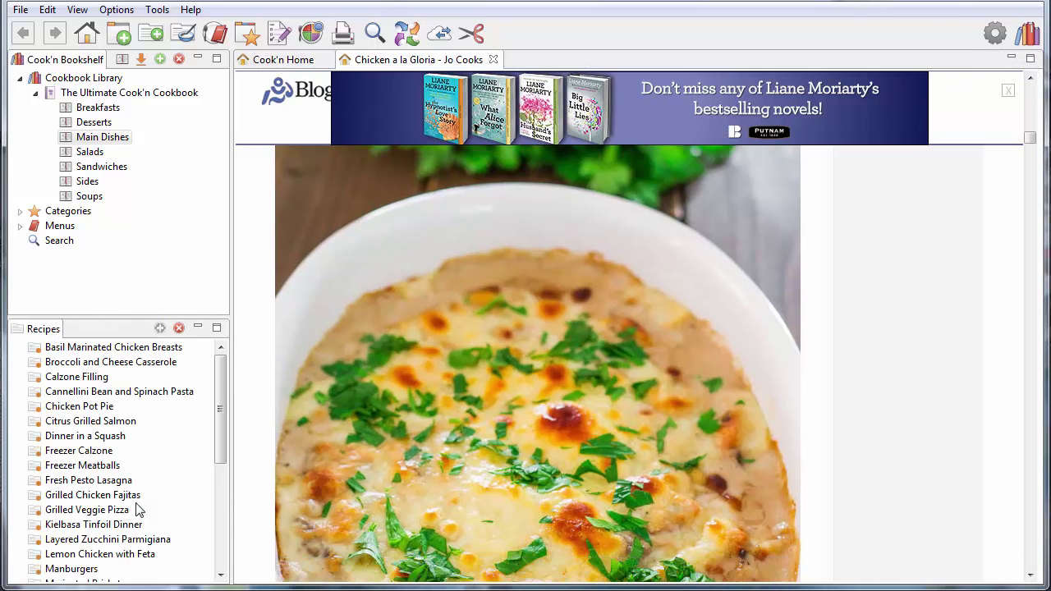
scroll(226, 401, down, 2)
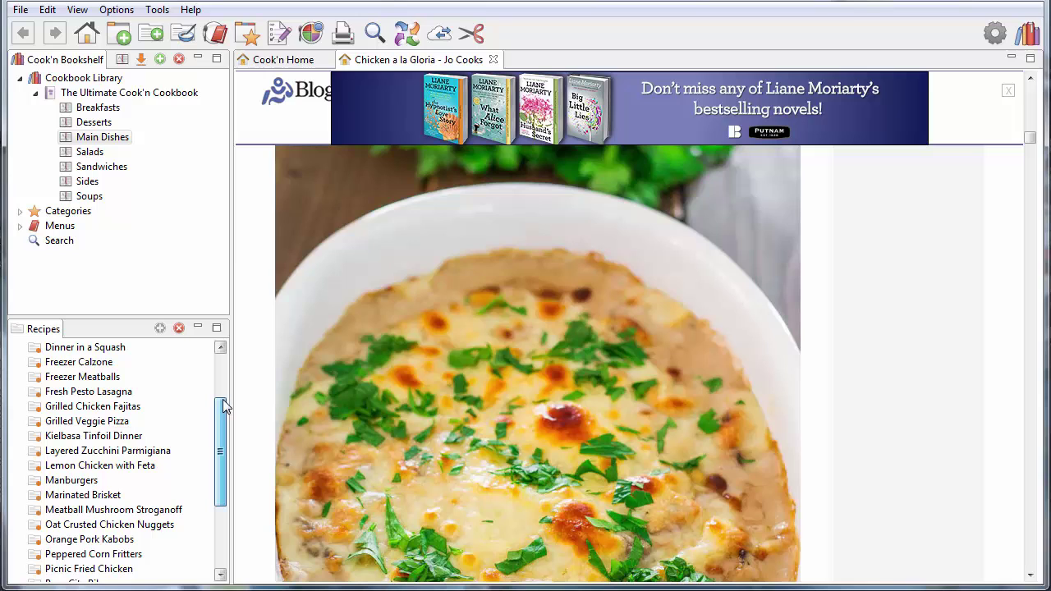
Open The Ultimate Cook'n Cookbook and dock the Recipes pane as its own column between the Bookshelf and the content area
click(137, 95)
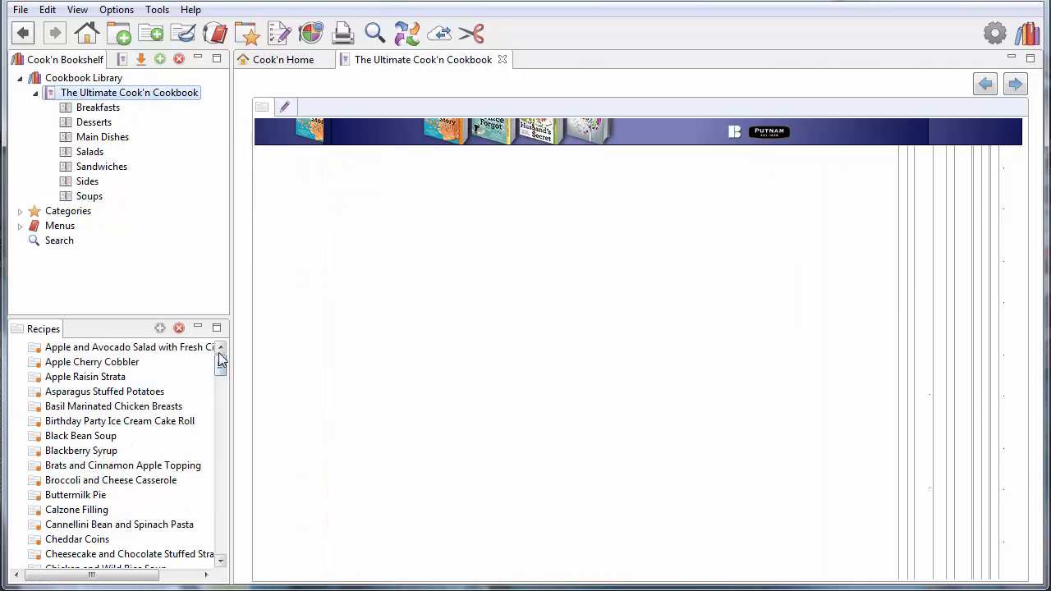
mouse_move(220, 368)
mouse_down()
mouse_move(220, 422)
mouse_move(223, 350)
mouse_up()
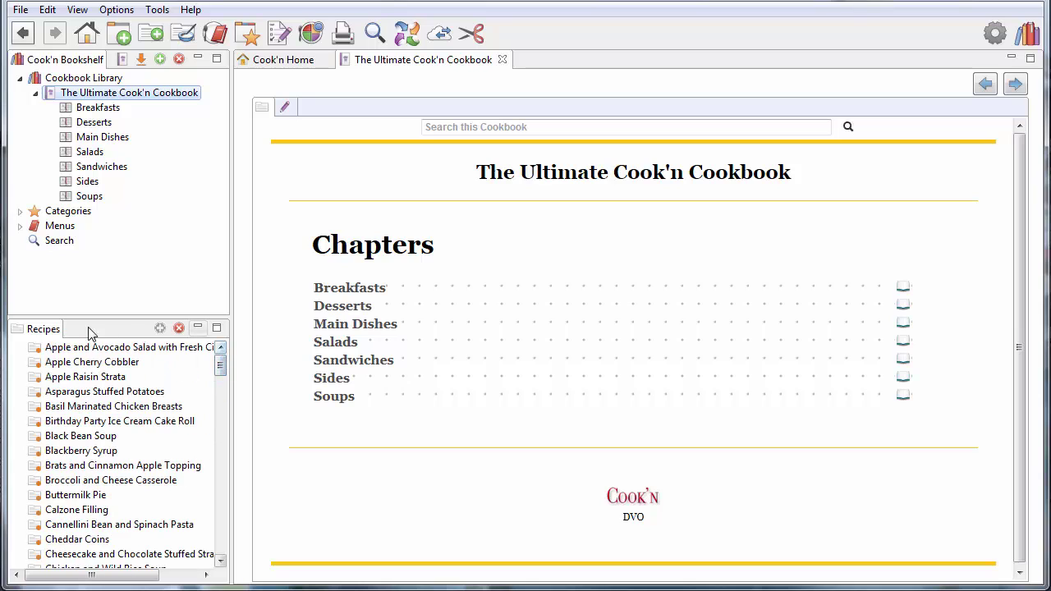
drag(46, 332, 250, 317)
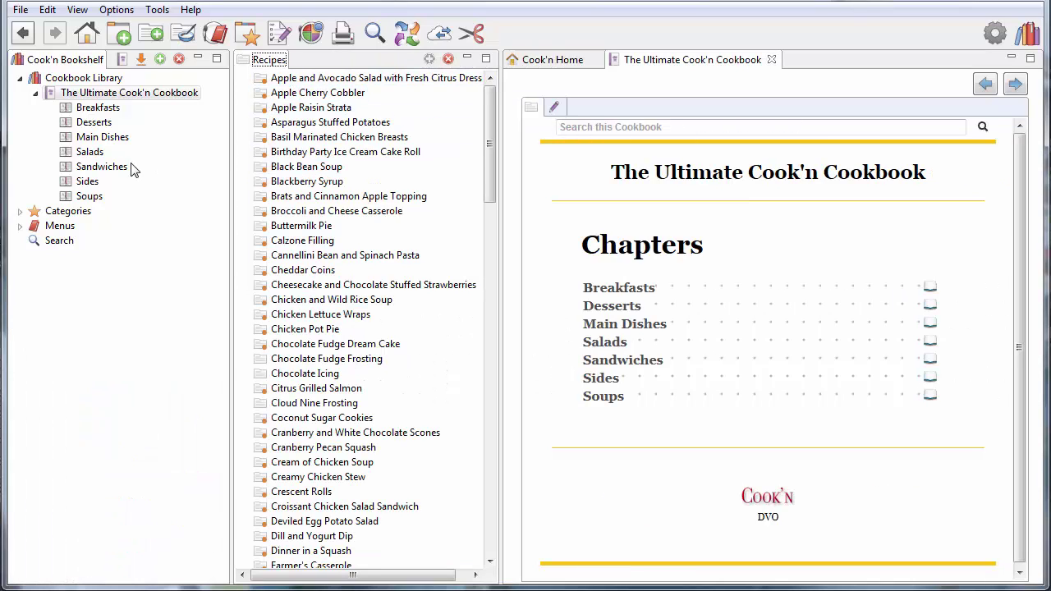
Browse the cookbook's Desserts, Breakfasts and Sandwiches chapters, ending with Main Dishes open
click(94, 122)
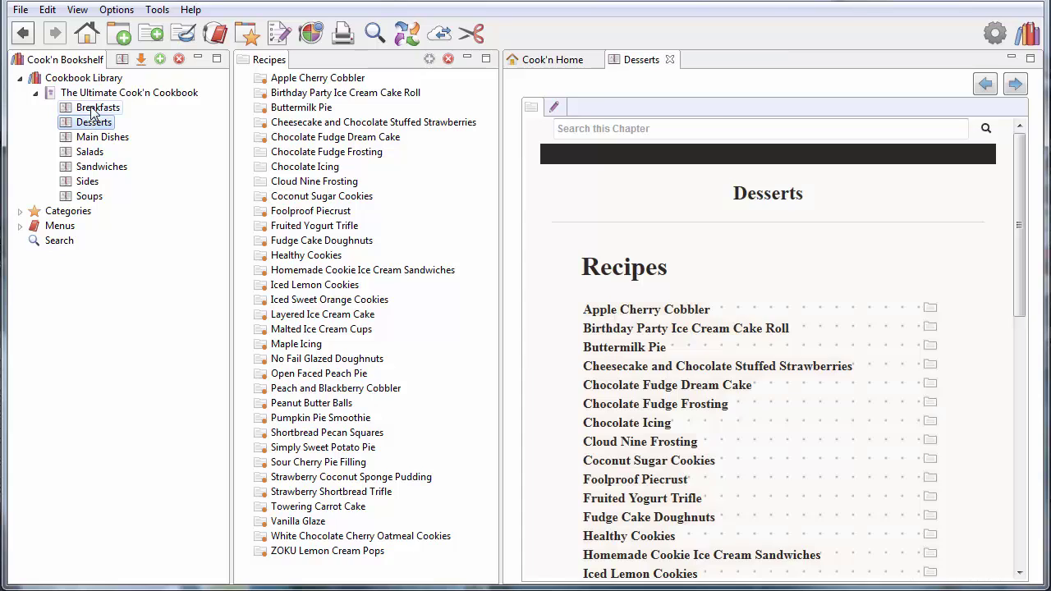
click(92, 109)
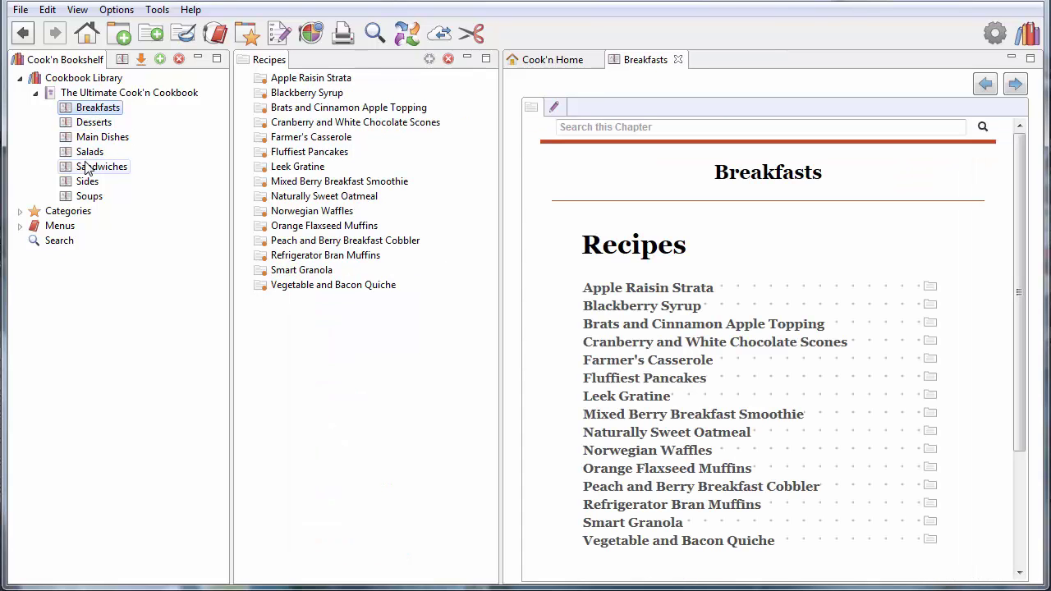
click(88, 168)
click(95, 140)
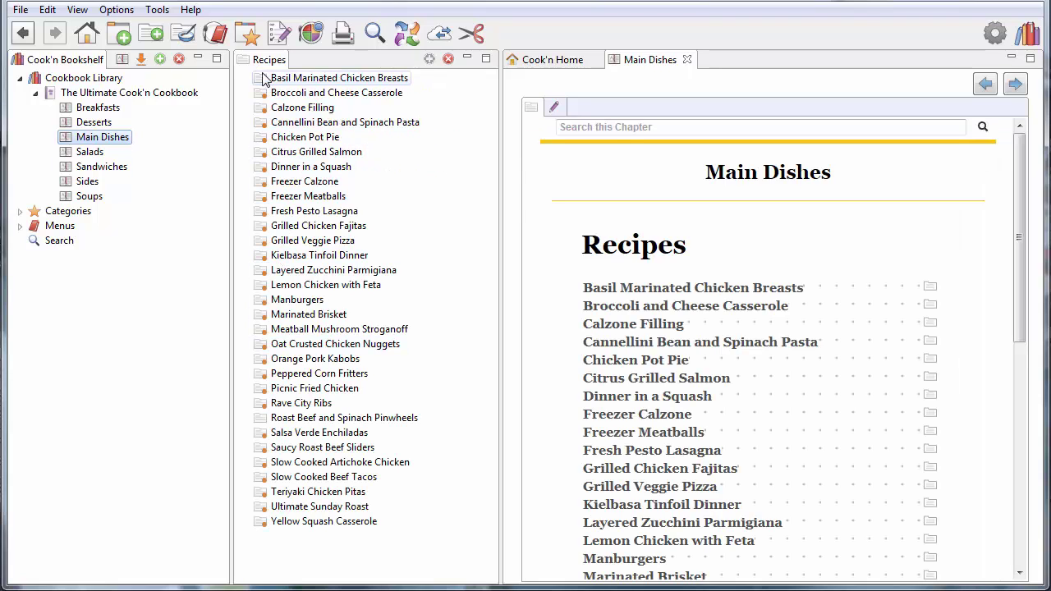
Dock the Recipes pane on the far side of the content area, opposite the Bookshelf, and show Cook'n Home
drag(265, 78, 1036, 91)
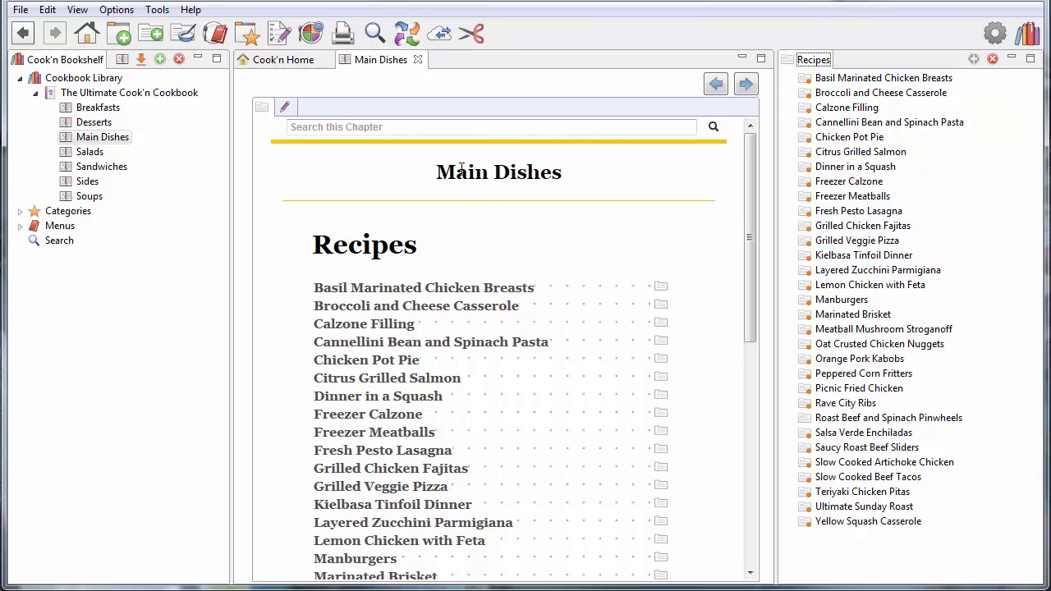
click(295, 60)
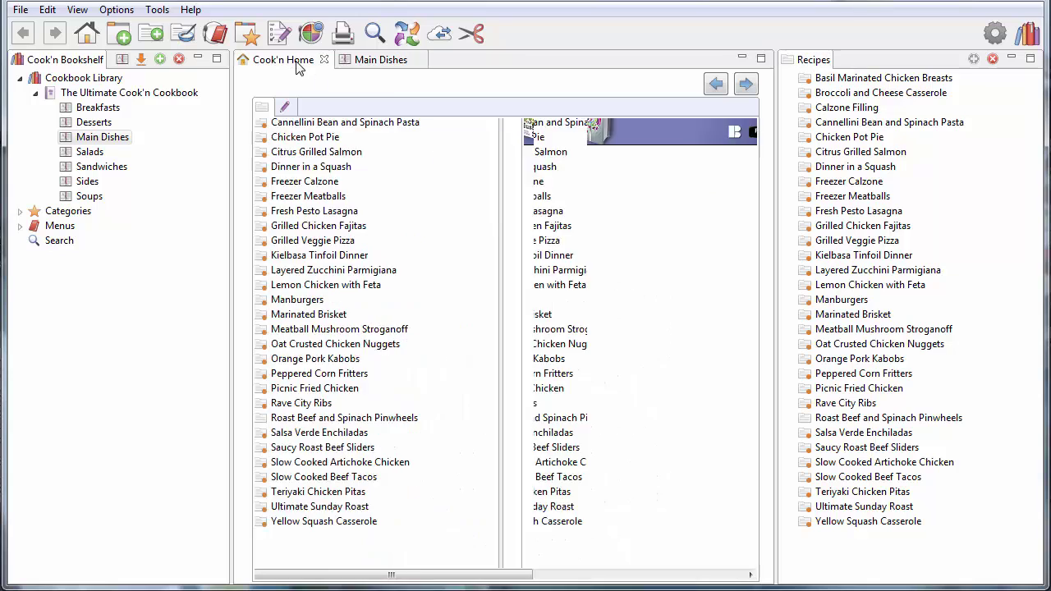
Stack the Recipes pane with the Bookshelf as tabs, switch between them, and open the Cannellini Bean and Spinach Pasta recipe
click(813, 60)
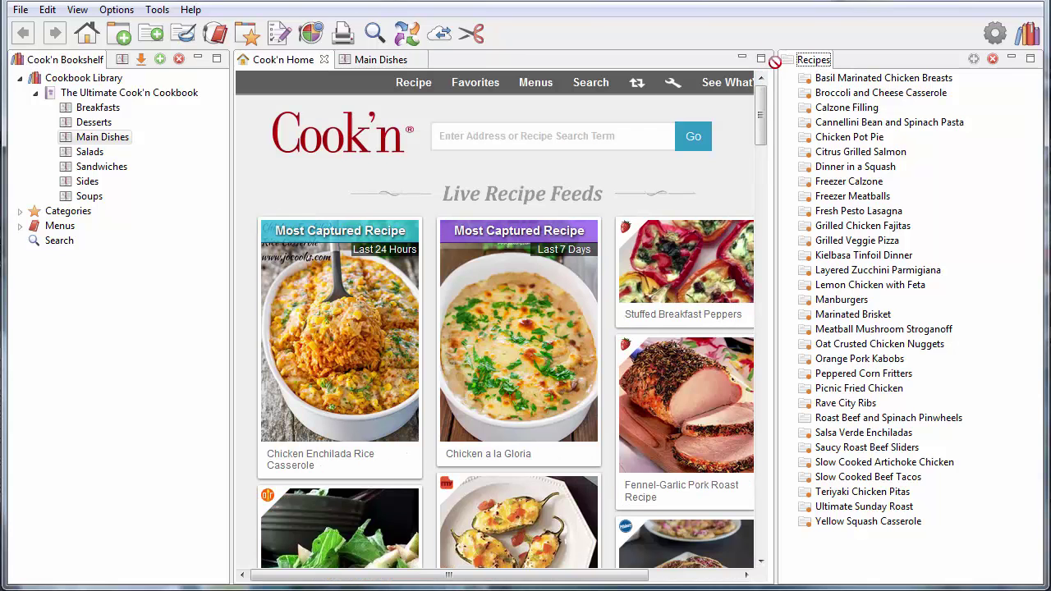
drag(534, 85, 127, 70)
click(61, 61)
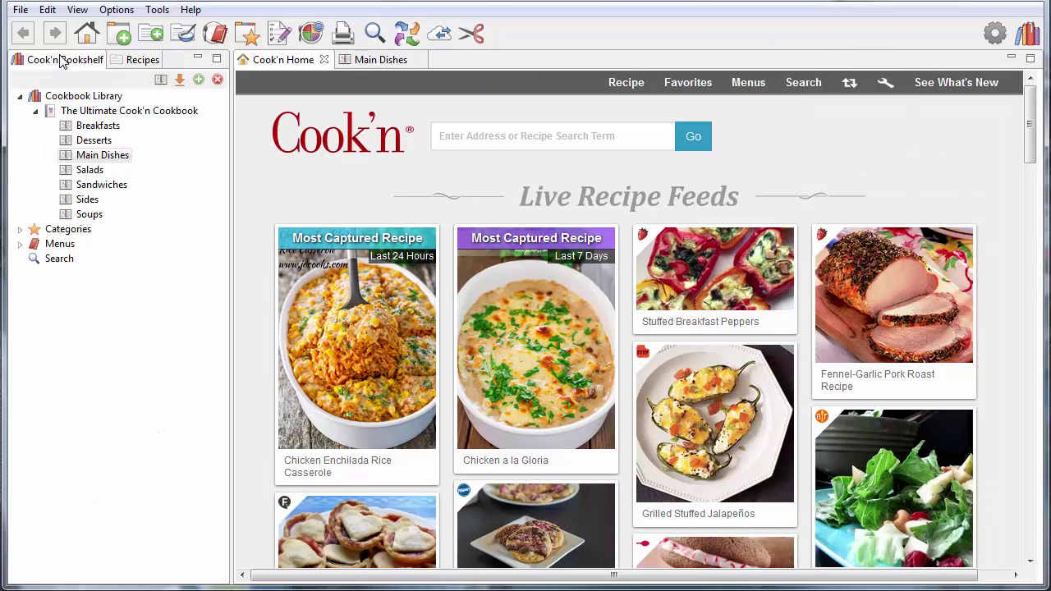
click(132, 64)
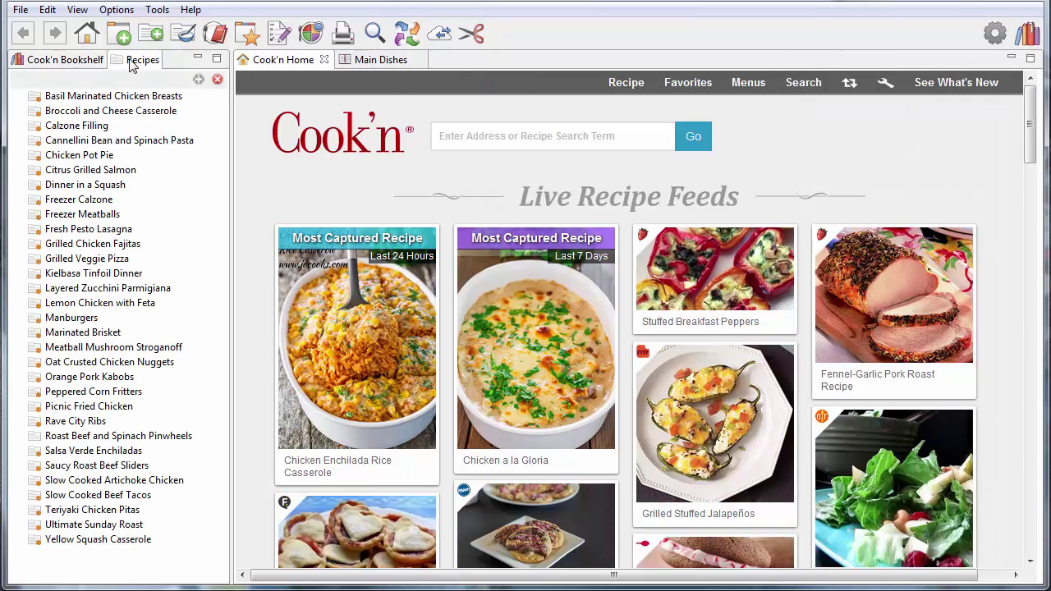
click(75, 142)
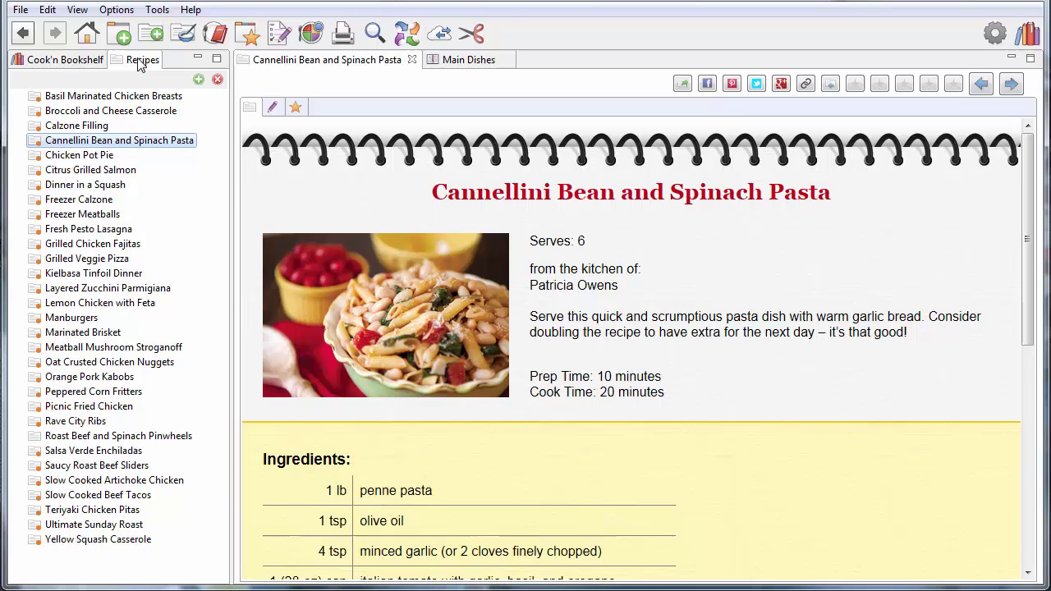
Move the Recipes pane out to its own column beside the Bookshelf, then dock it back beneath the Bookshelf
click(140, 64)
drag(139, 65, 246, 129)
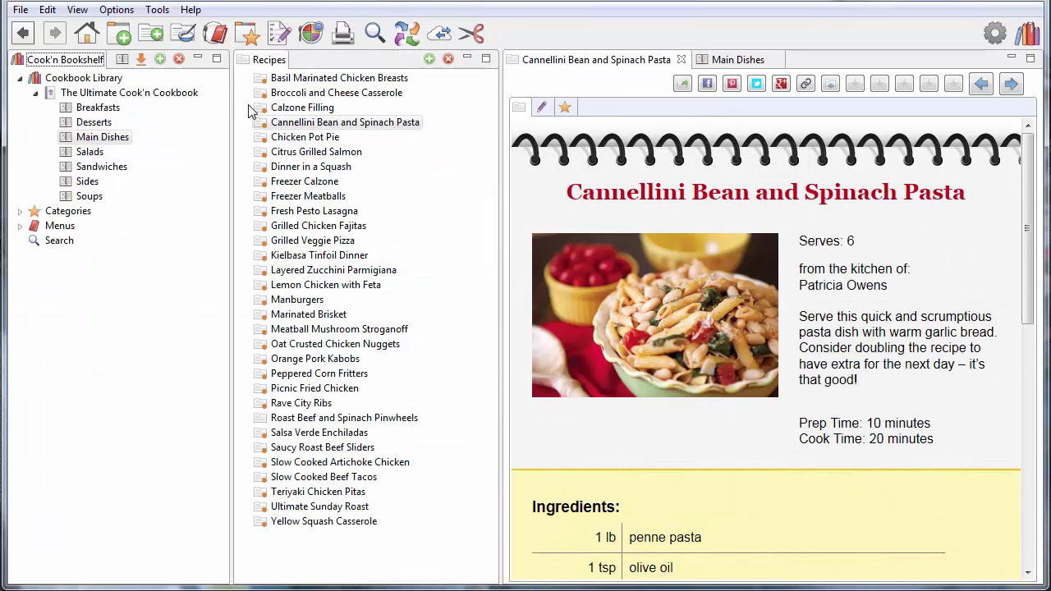
drag(271, 60, 148, 462)
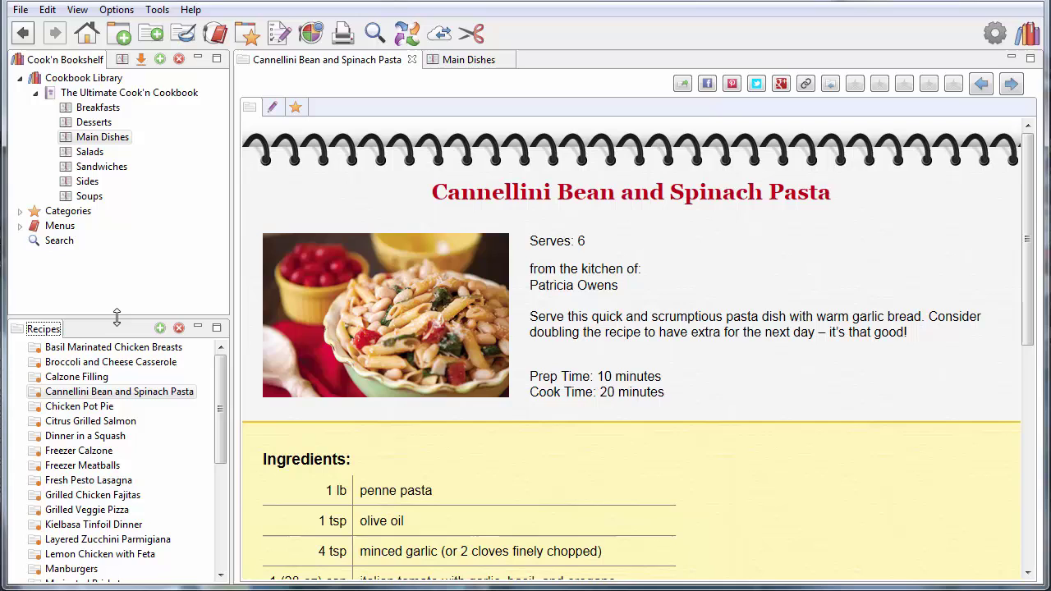
Expand Categories and Menus in the Bookshelf, and resize the Bookshelf and Recipes panes with the divider just below the expanded Menus list
drag(116, 314, 111, 188)
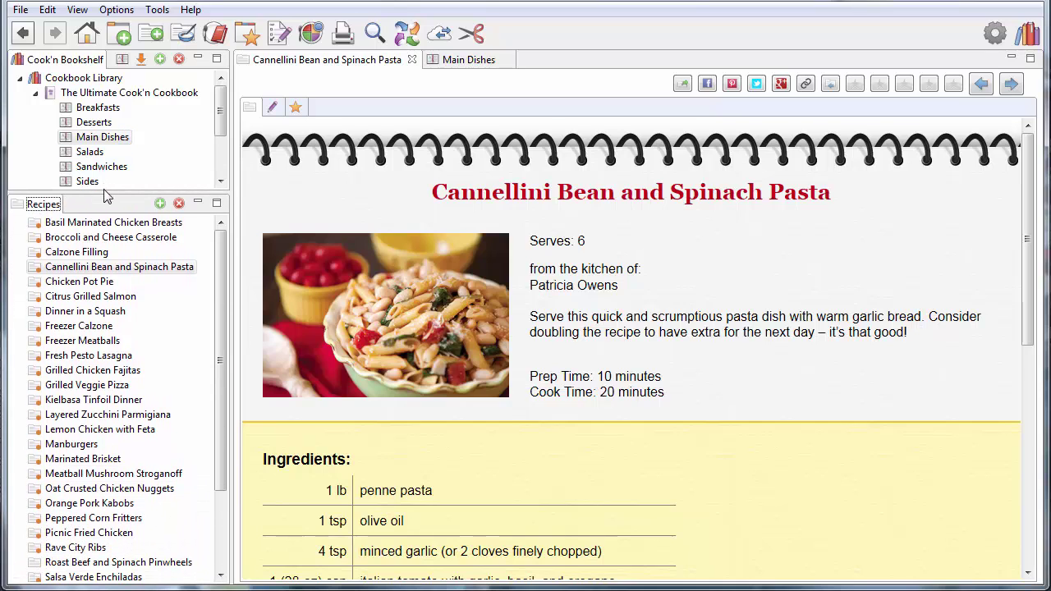
drag(112, 192, 113, 436)
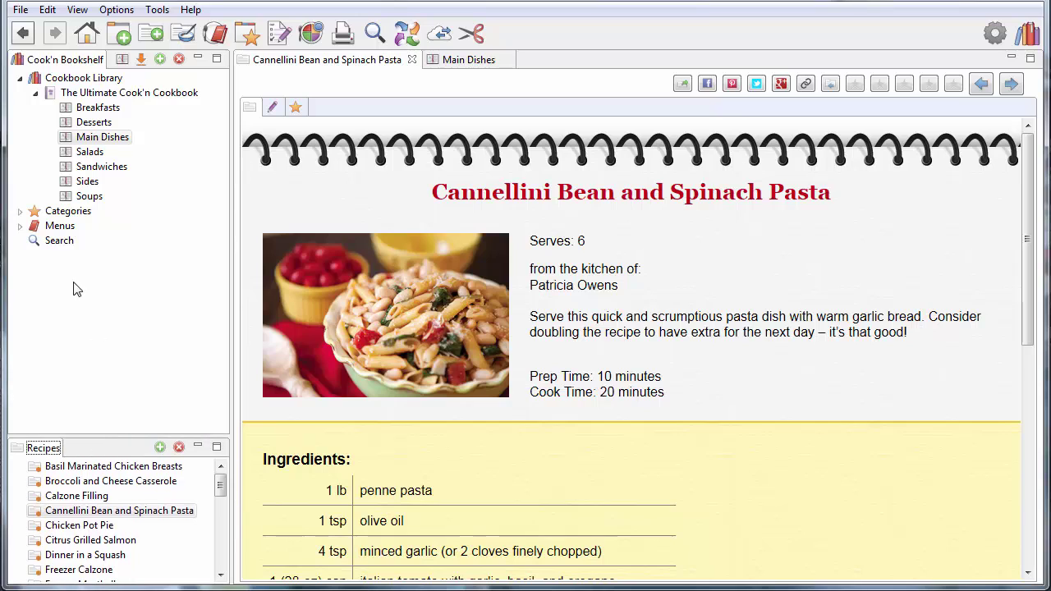
click(20, 226)
click(19, 211)
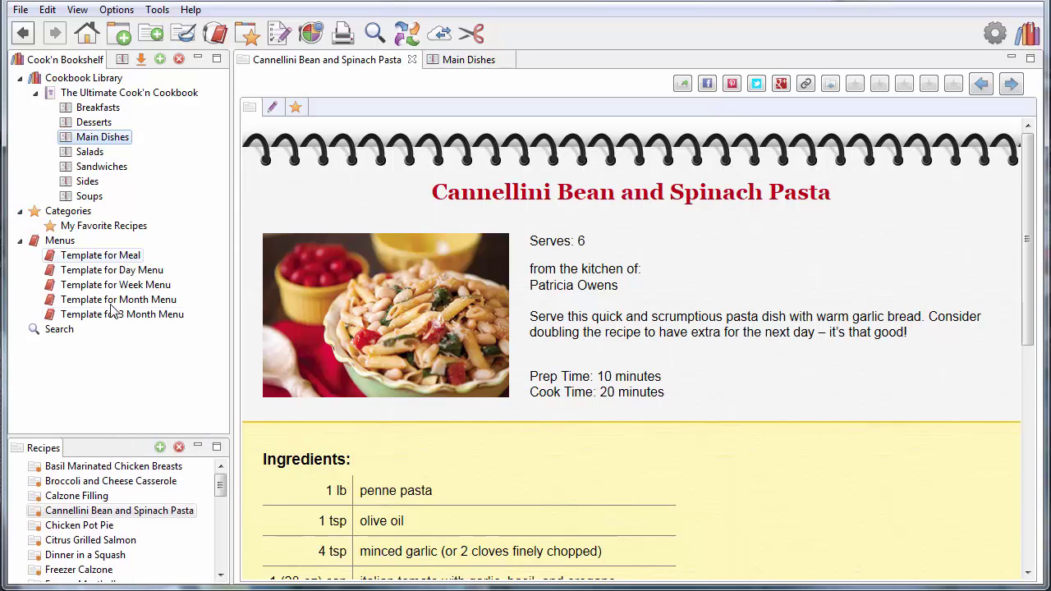
drag(127, 441, 113, 328)
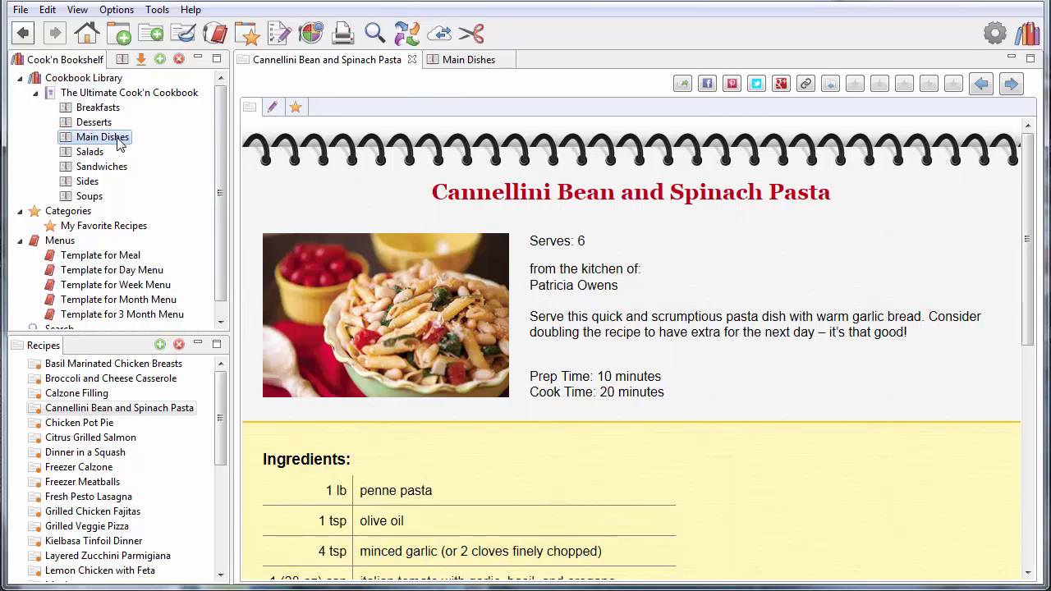
Open the Citrus Grilled Salmon recipe, and open Cranberry Pecan Squash from the Sides chapter in a new tab
click(87, 437)
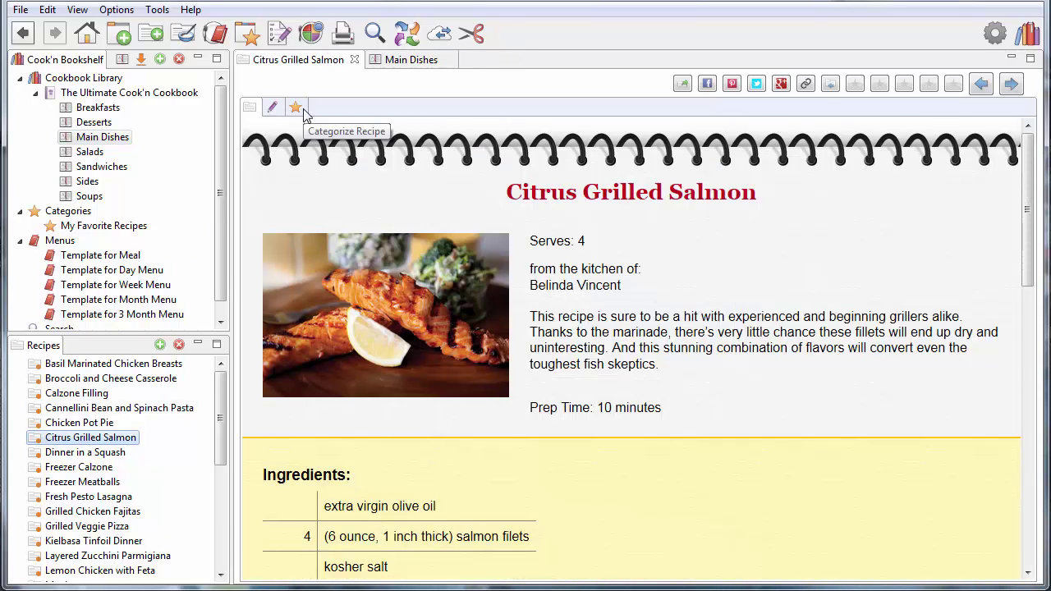
click(122, 34)
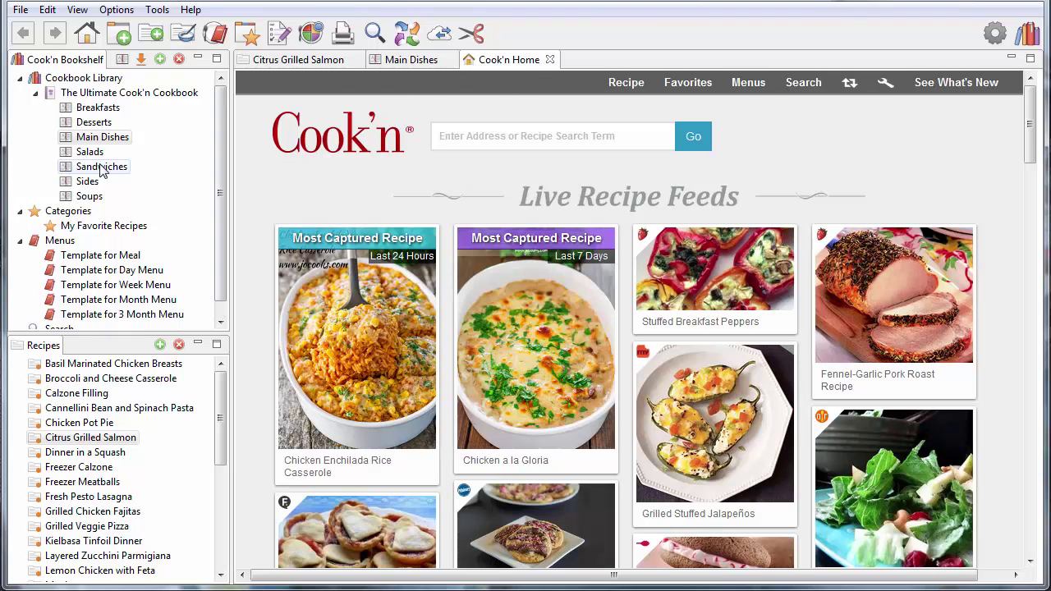
click(91, 180)
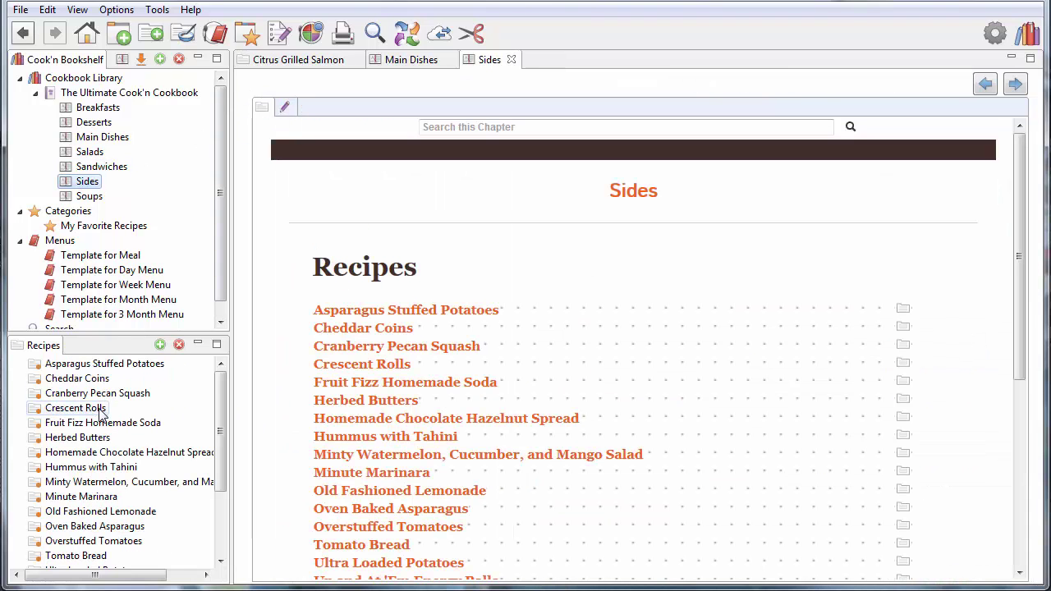
click(97, 393)
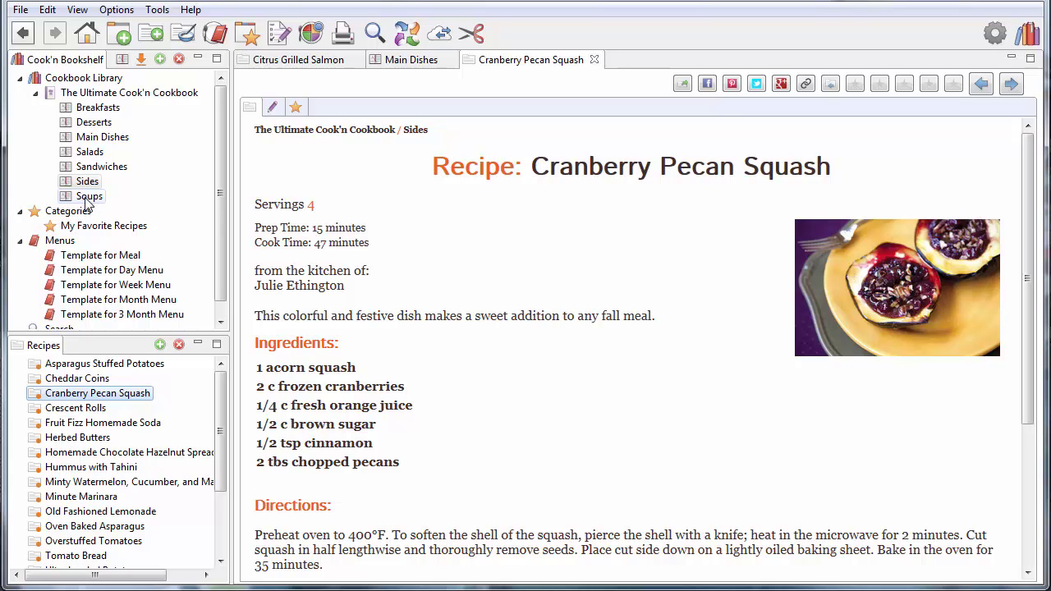
Open the Black Bean Soup recipe from the Soups chapter in another new tab
click(87, 33)
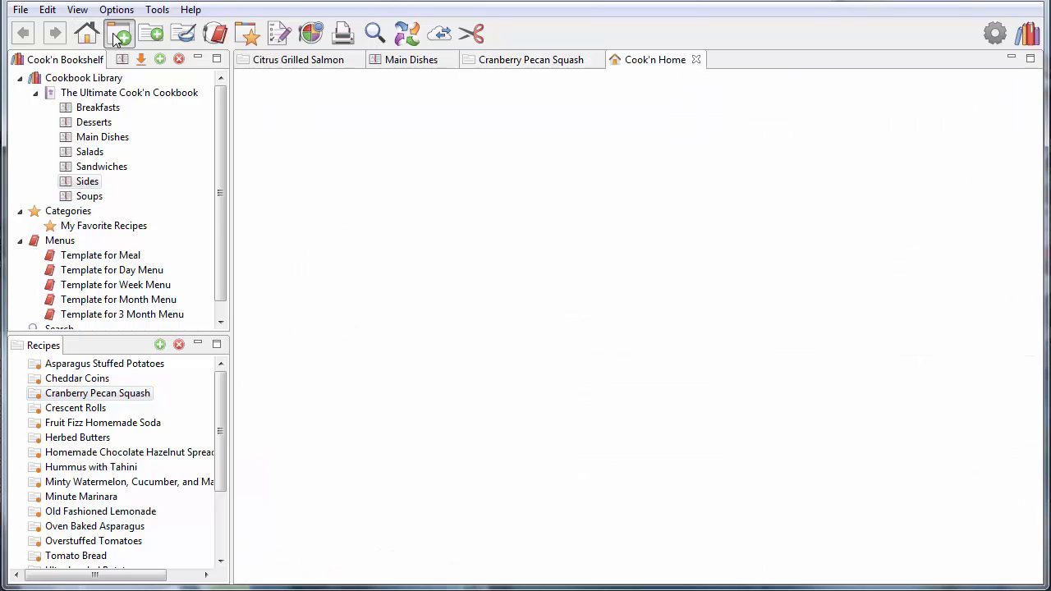
click(92, 197)
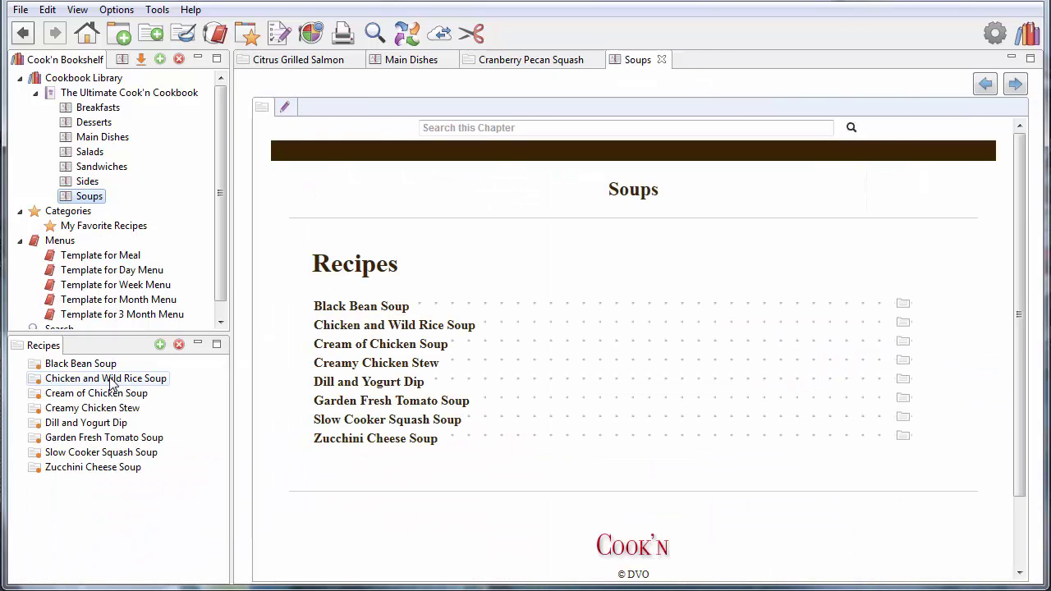
click(86, 423)
click(113, 364)
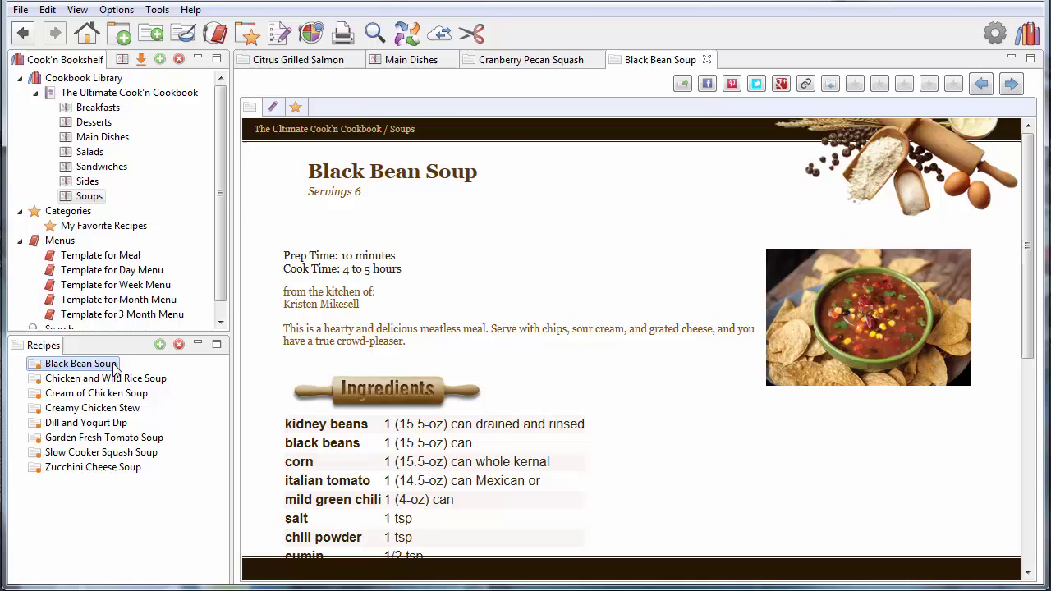
Switch among the open salmon, squash, soup and Main Dishes tabs, ending on Main Dishes
click(324, 62)
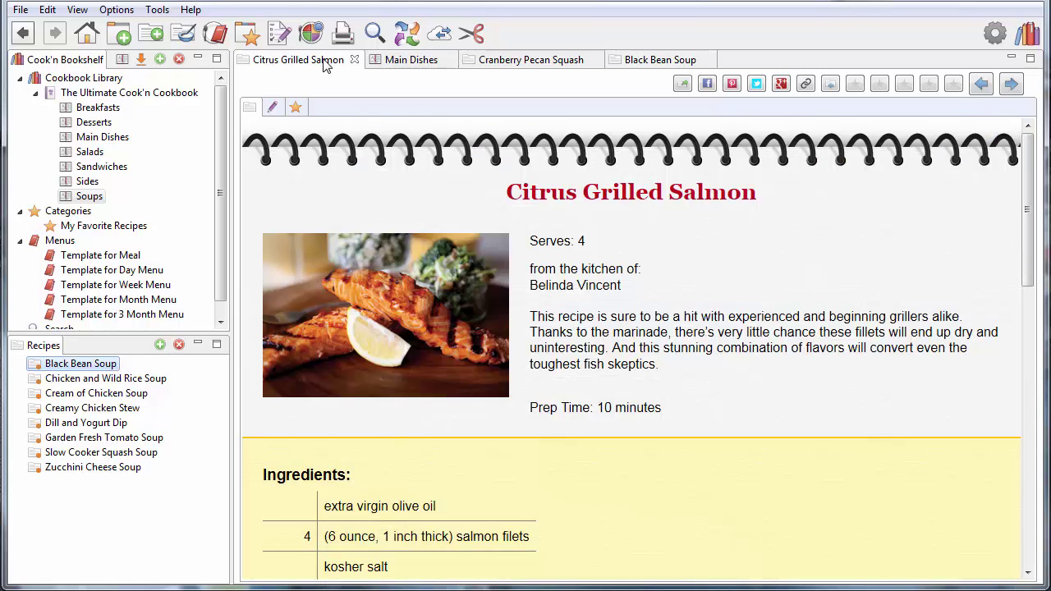
click(517, 63)
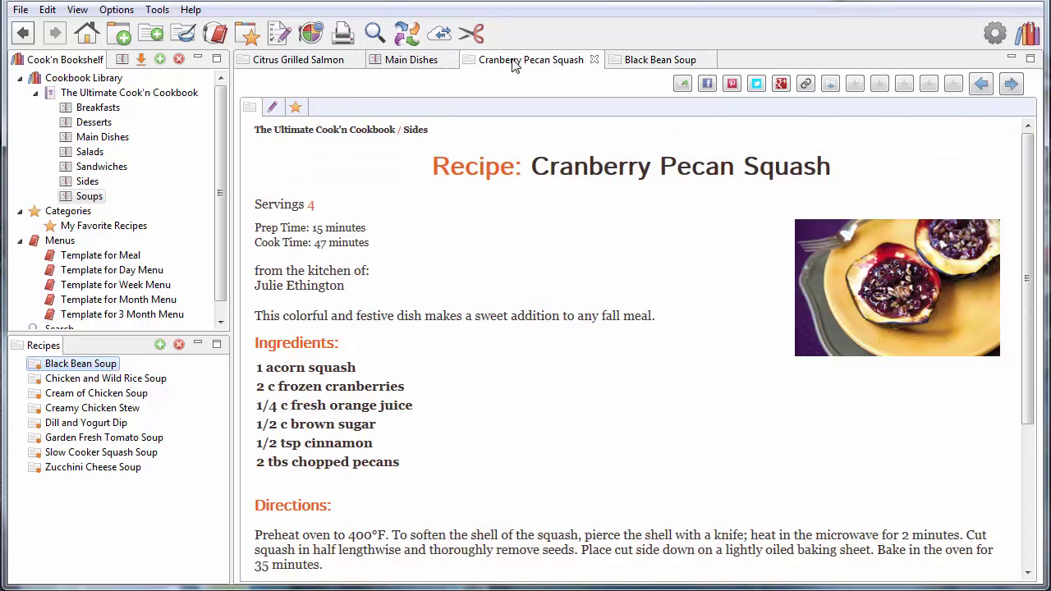
click(639, 62)
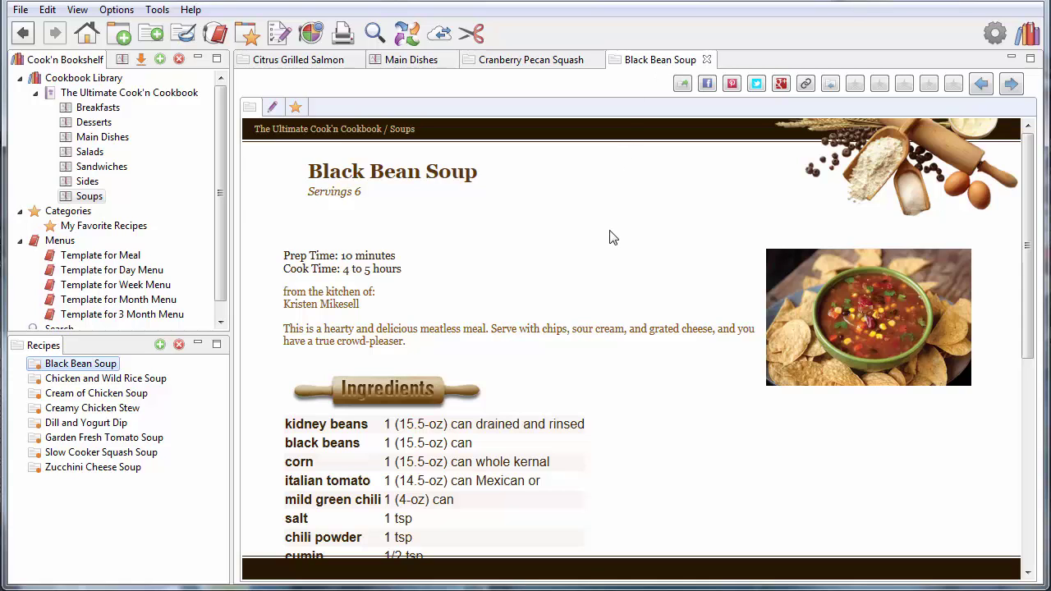
click(487, 66)
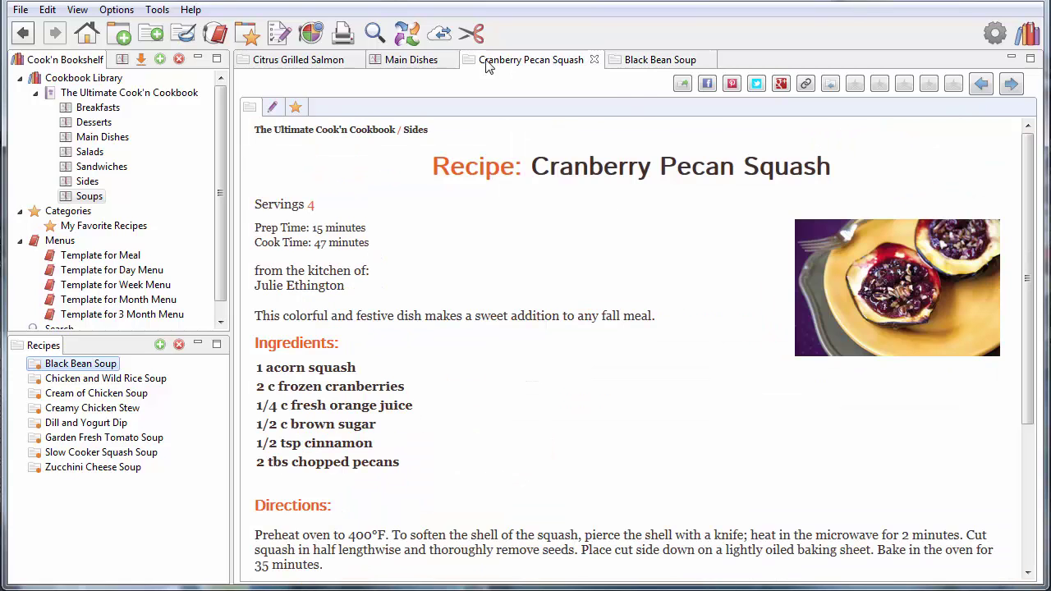
click(415, 63)
click(311, 61)
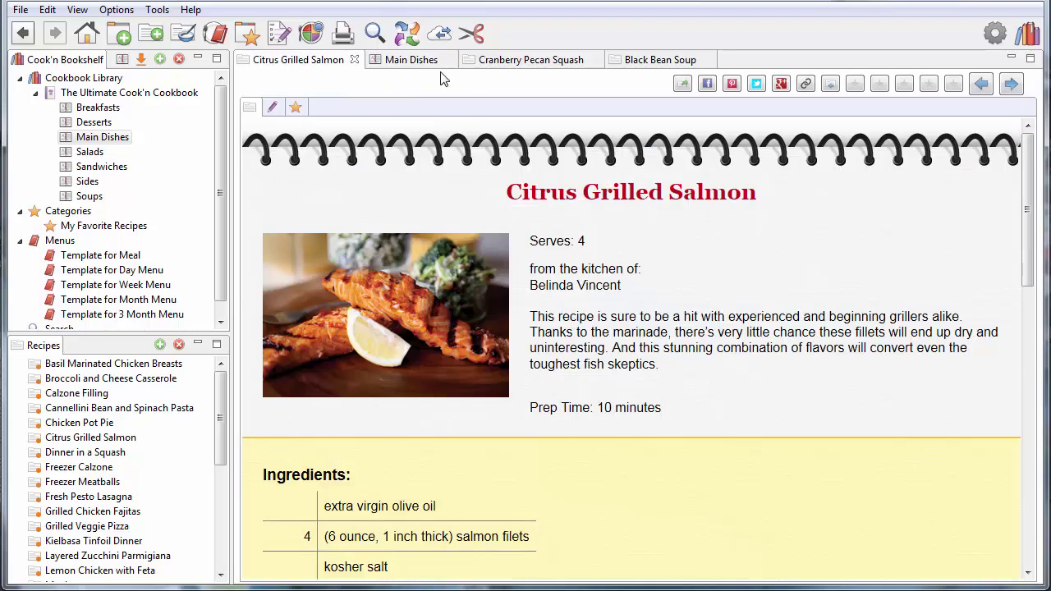
click(408, 64)
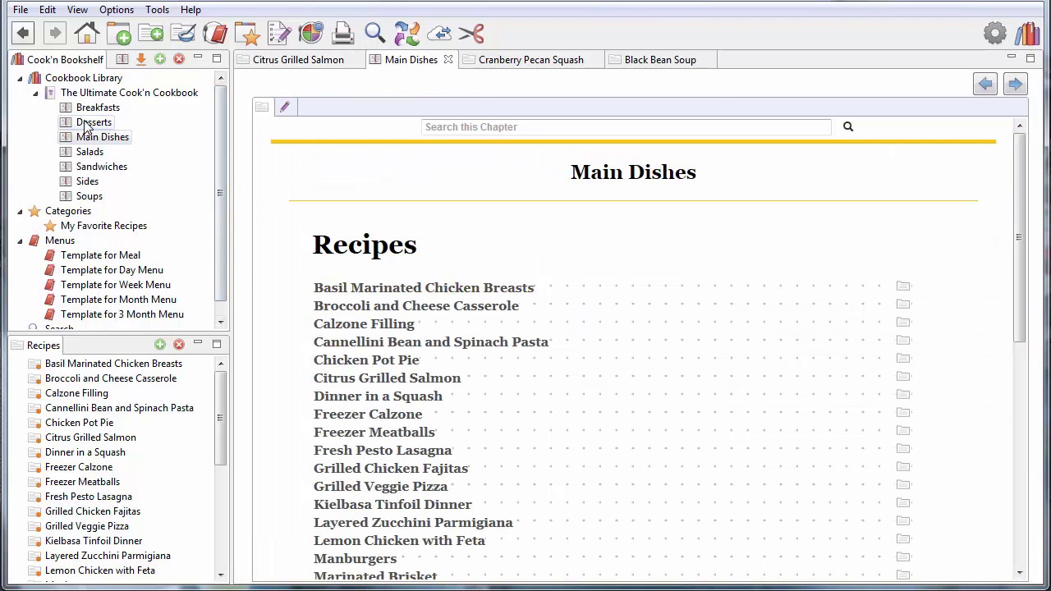
Replace Main Dishes with the Buttermilk Pie recipe from the Desserts chapter, and view its photo enlarged before closing it
click(86, 125)
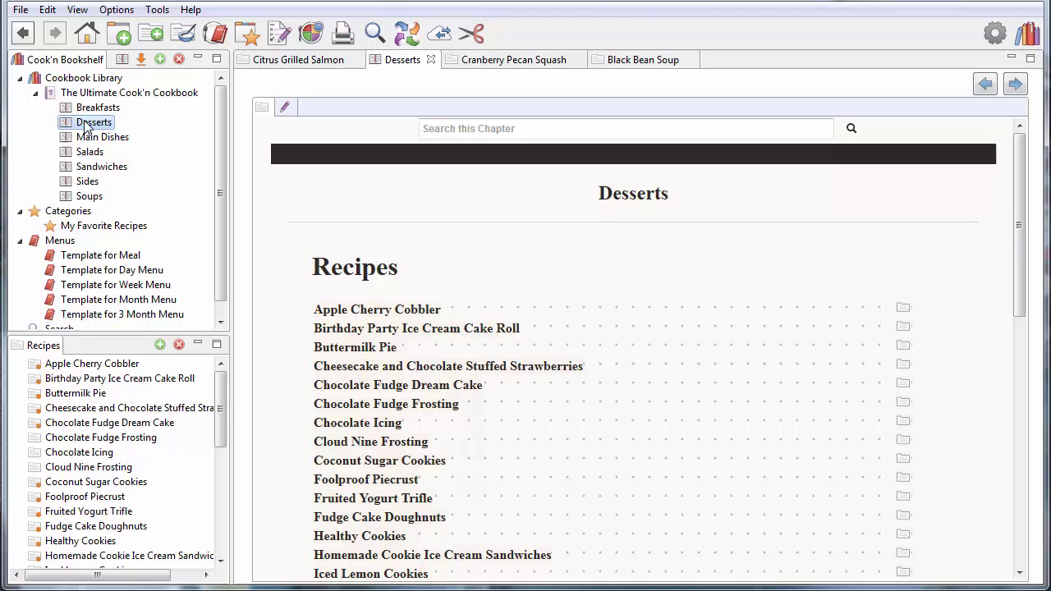
click(364, 348)
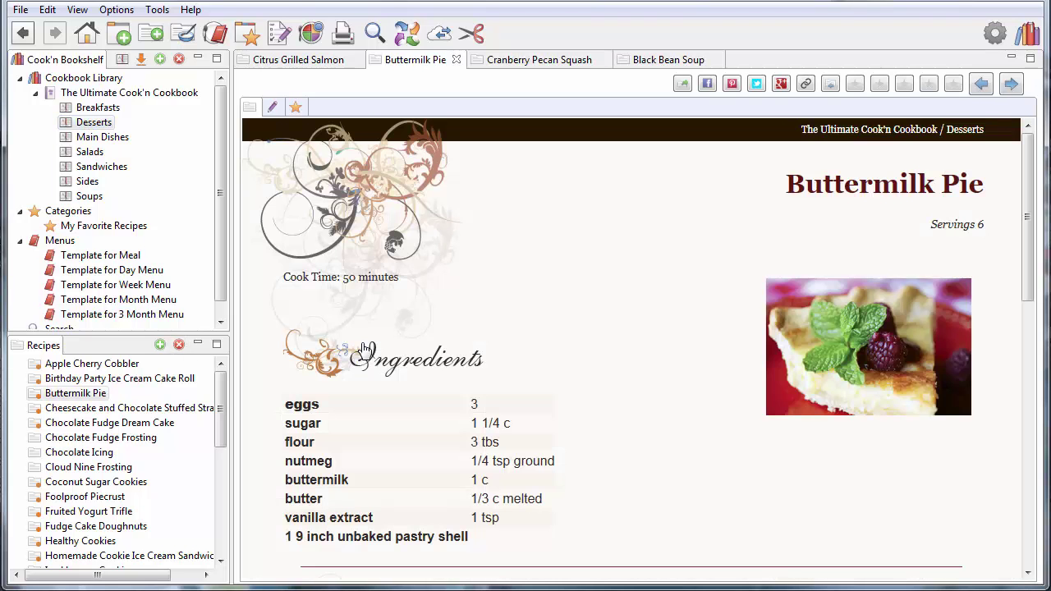
click(869, 333)
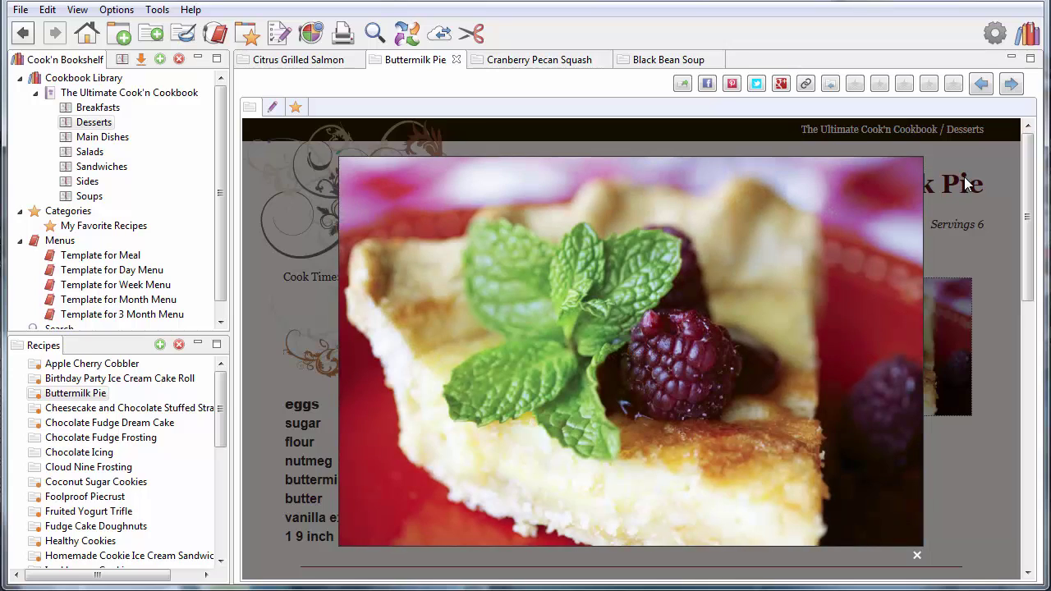
click(966, 184)
Look through the Citrus Grilled Salmon, Cranberry Pecan Squash and Black Bean Soup tabs, and return to Buttermilk Pie
click(308, 66)
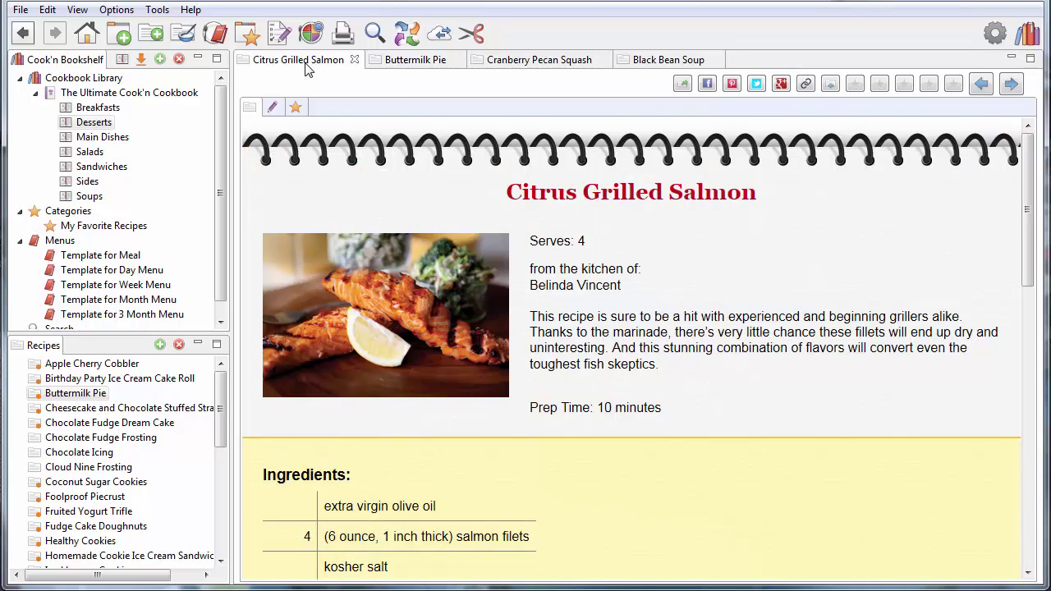
click(522, 62)
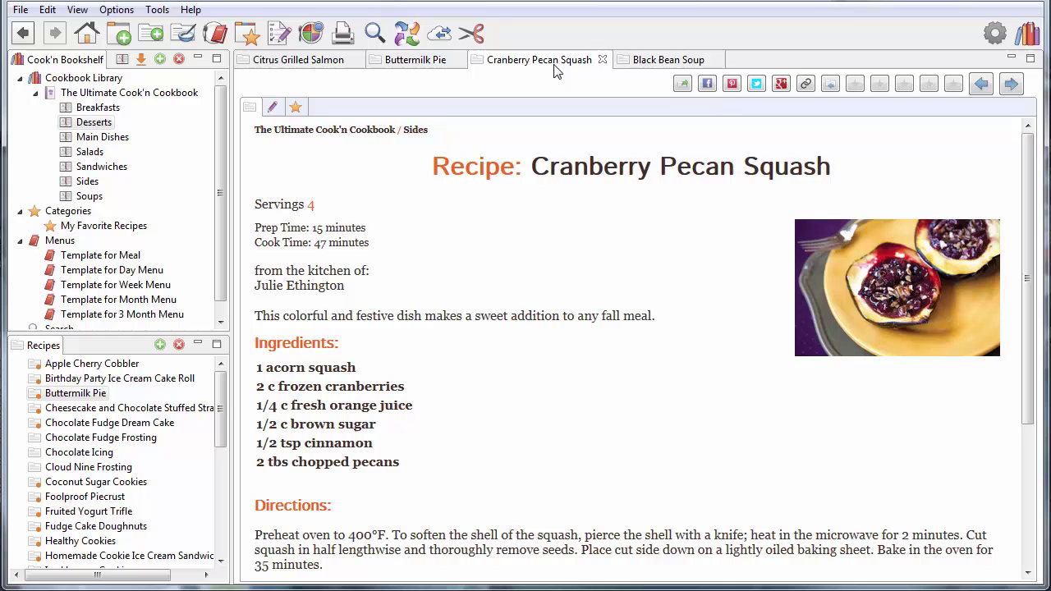
click(670, 66)
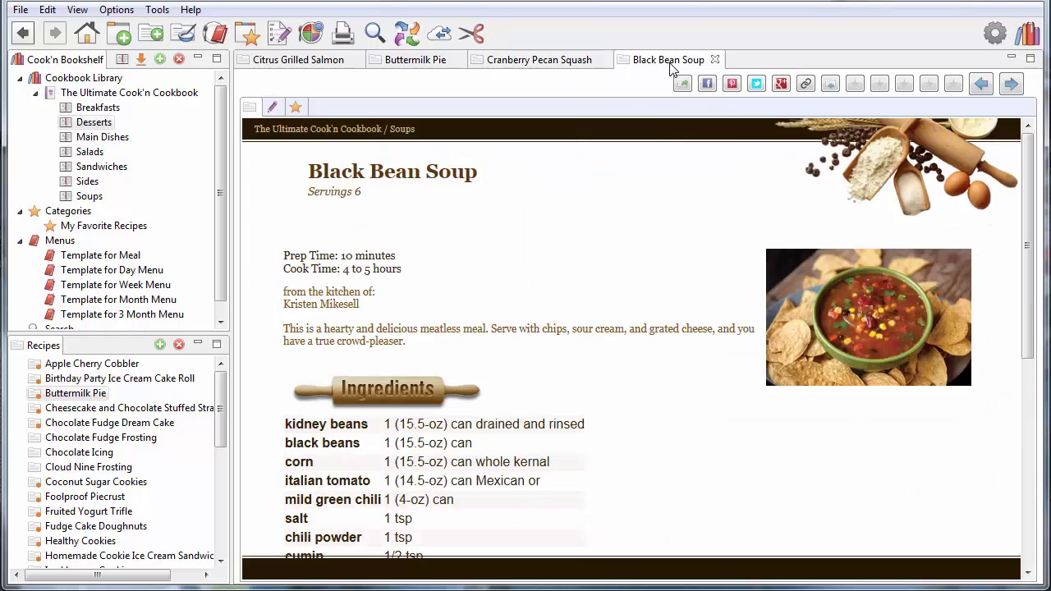
click(412, 65)
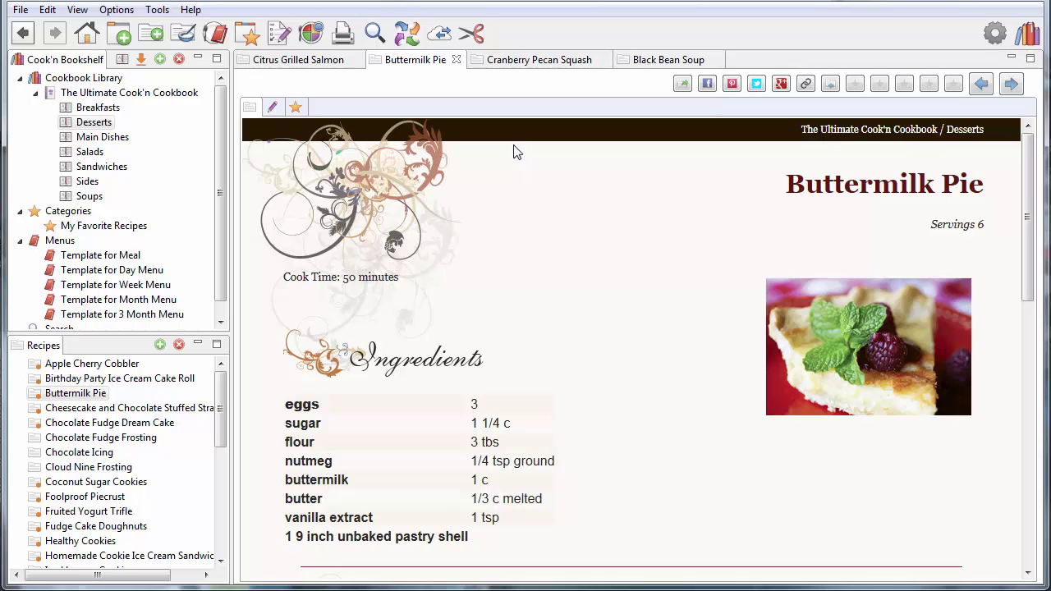
Minimize the Bookshelf and Recipes panes, and split Buttermilk Pie into its own pane beside the other recipe tabs
click(199, 63)
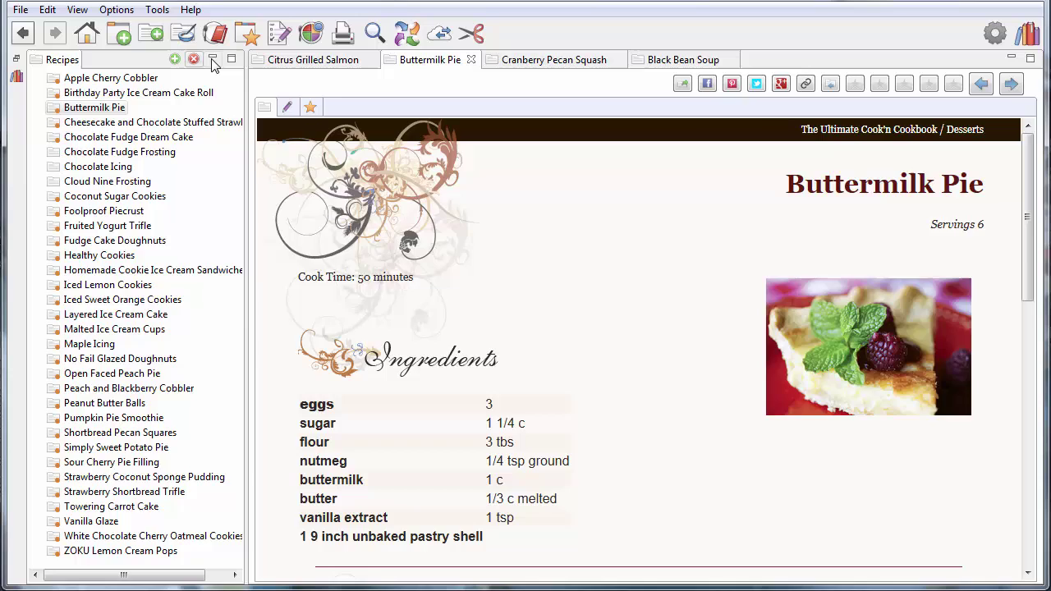
click(213, 59)
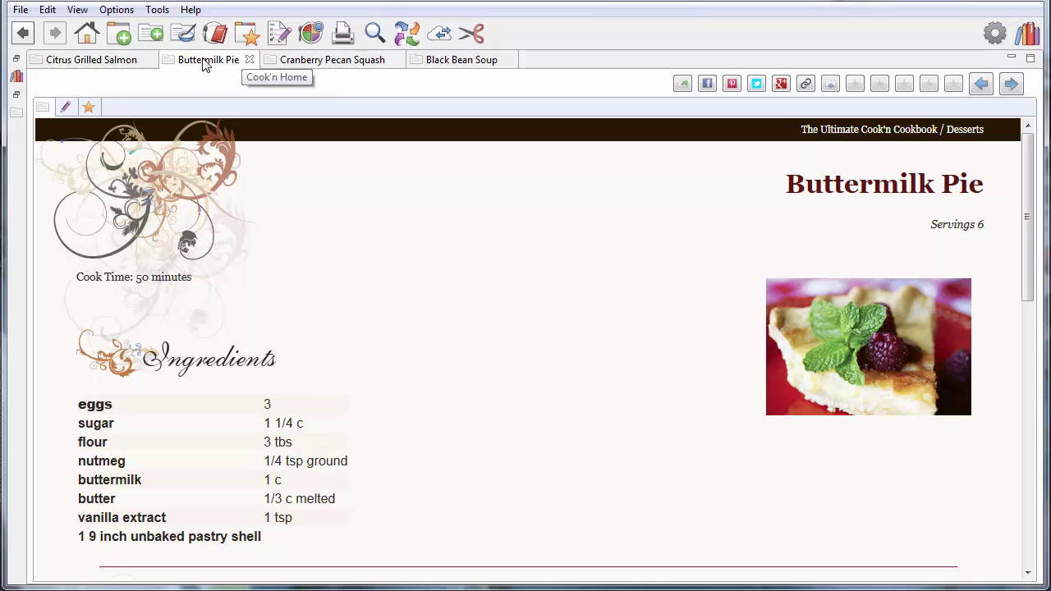
drag(206, 64, 739, 224)
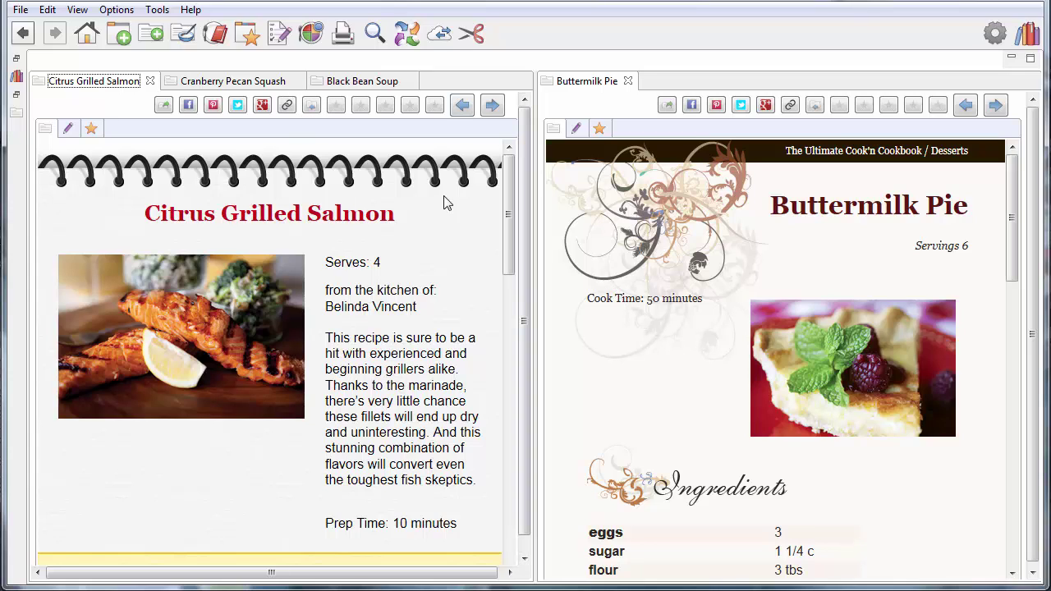
Tile the recipes two by two, with Cranberry Pecan Squash beneath Citrus Grilled Salmon and Black Bean Soup beneath Buttermilk Pie
click(241, 87)
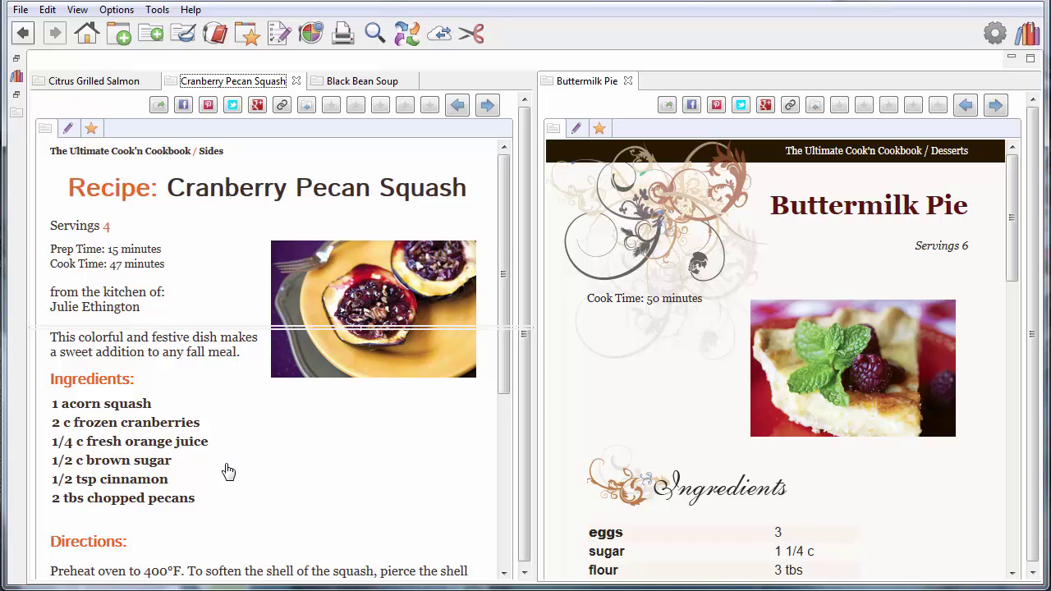
drag(228, 471, 228, 471)
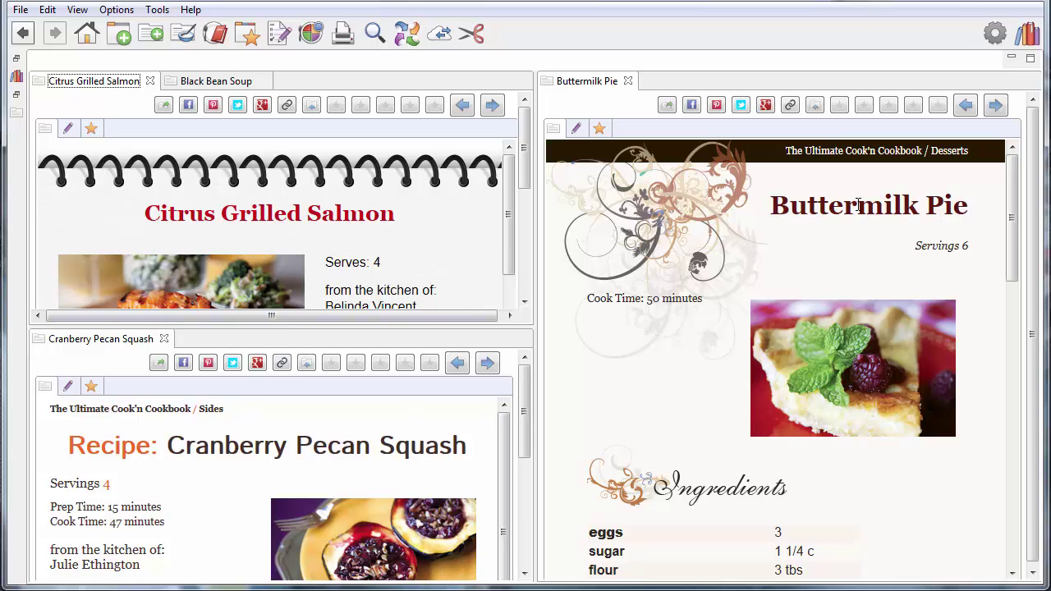
click(222, 82)
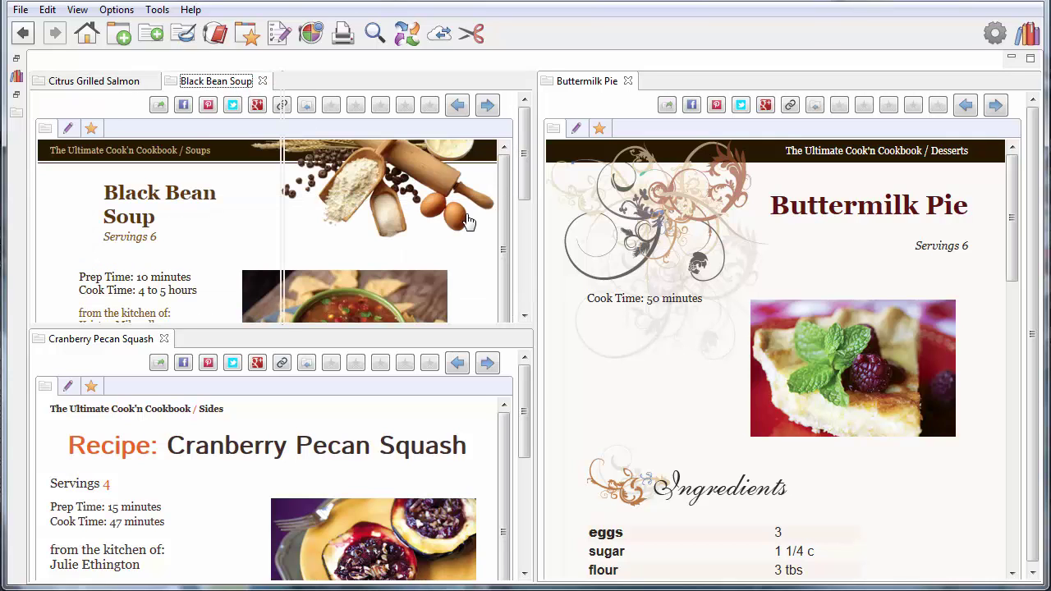
drag(809, 411, 805, 415)
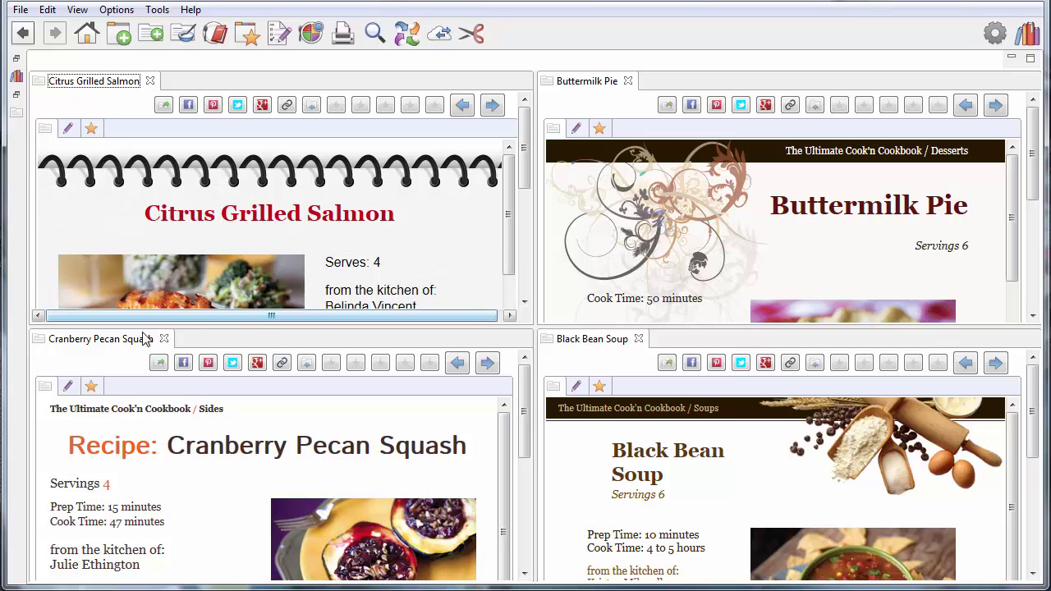
Arrange the recipes in side-by-side columns, stack Black Bean Soup beneath Cranberry Pecan Squash, and narrow the Buttermilk Pie pane
drag(123, 344, 526, 206)
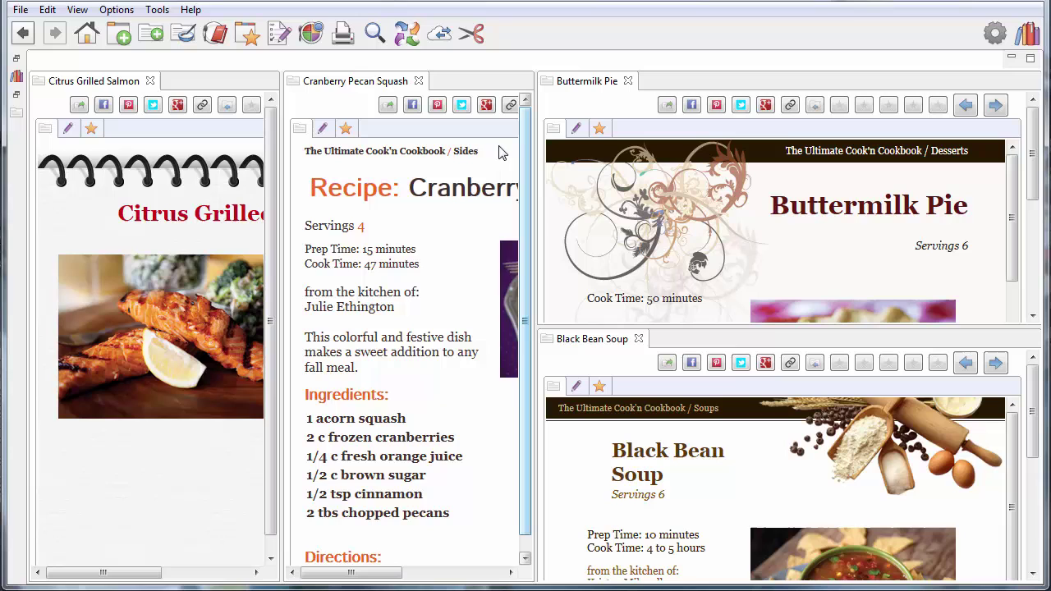
drag(607, 341, 578, 174)
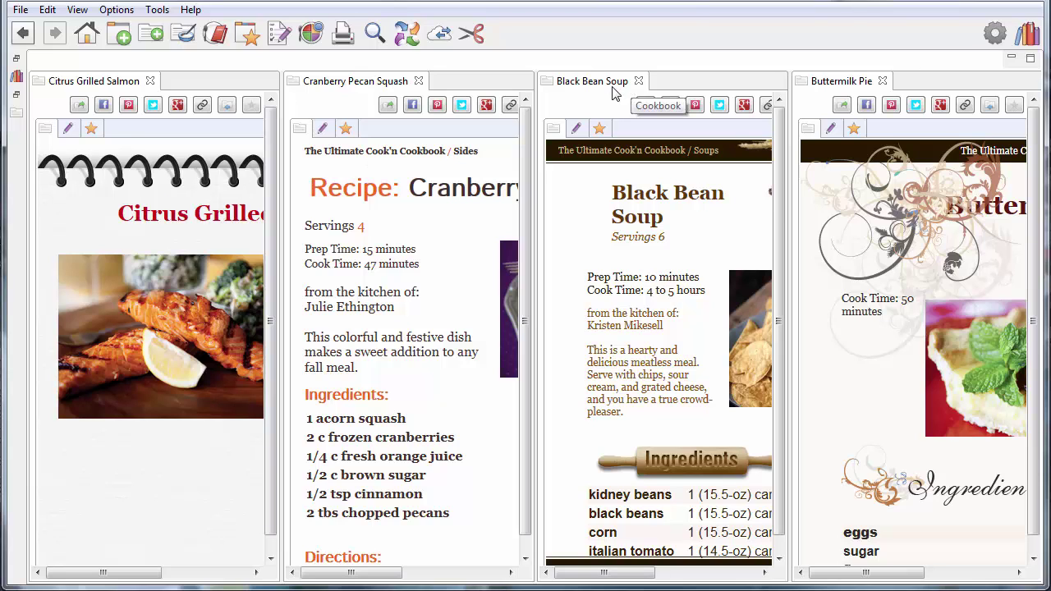
drag(614, 85, 494, 453)
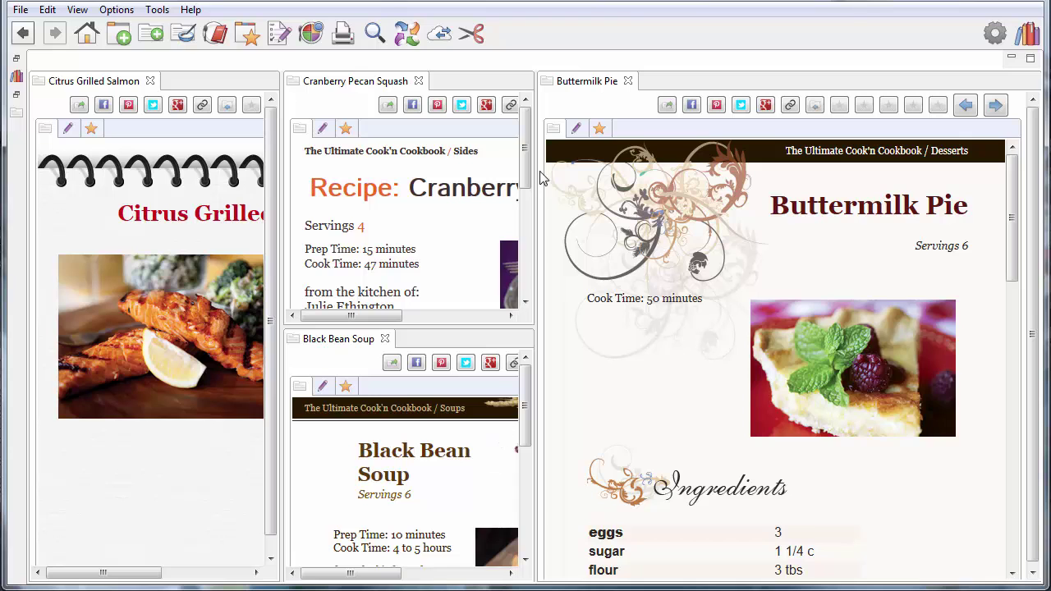
drag(535, 185, 762, 201)
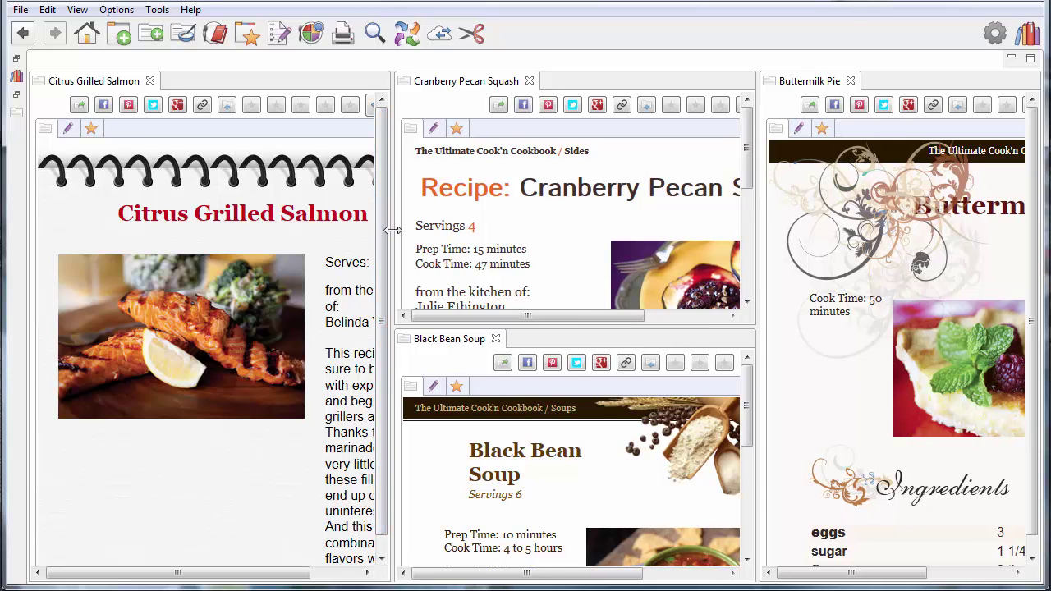
Narrow the Citrus Grilled Salmon and Buttermilk Pie panes to widen the column with Cranberry Pecan Squash and Black Bean Soup
drag(391, 234, 326, 239)
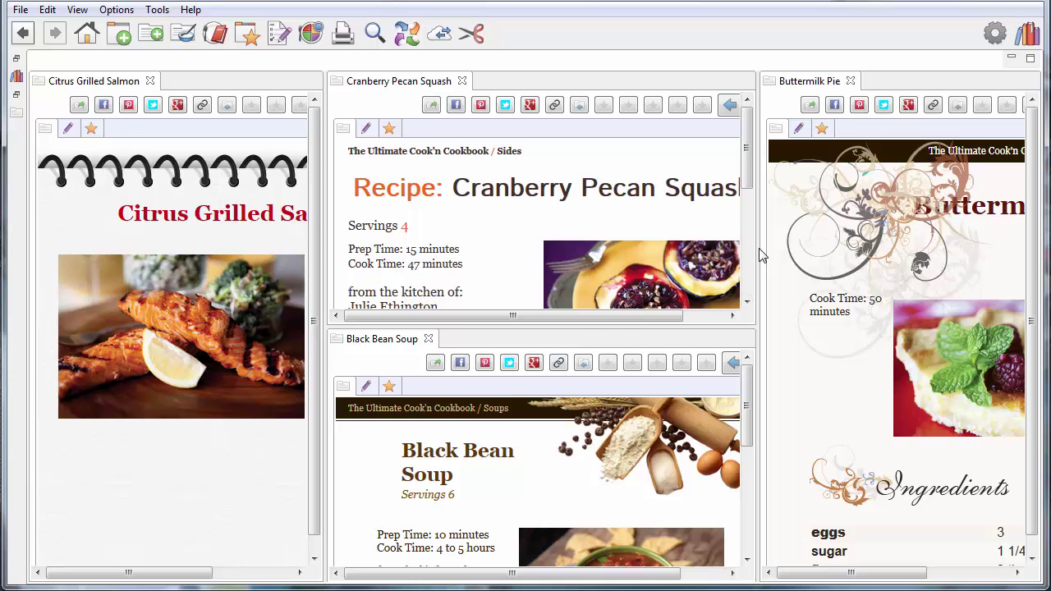
drag(761, 255, 772, 254)
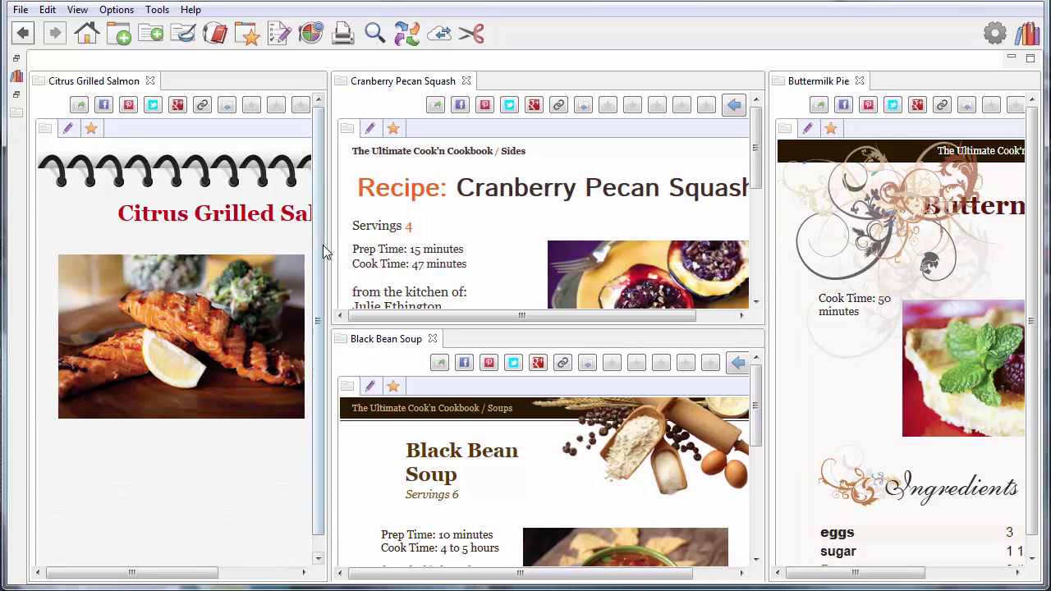
drag(326, 248, 306, 248)
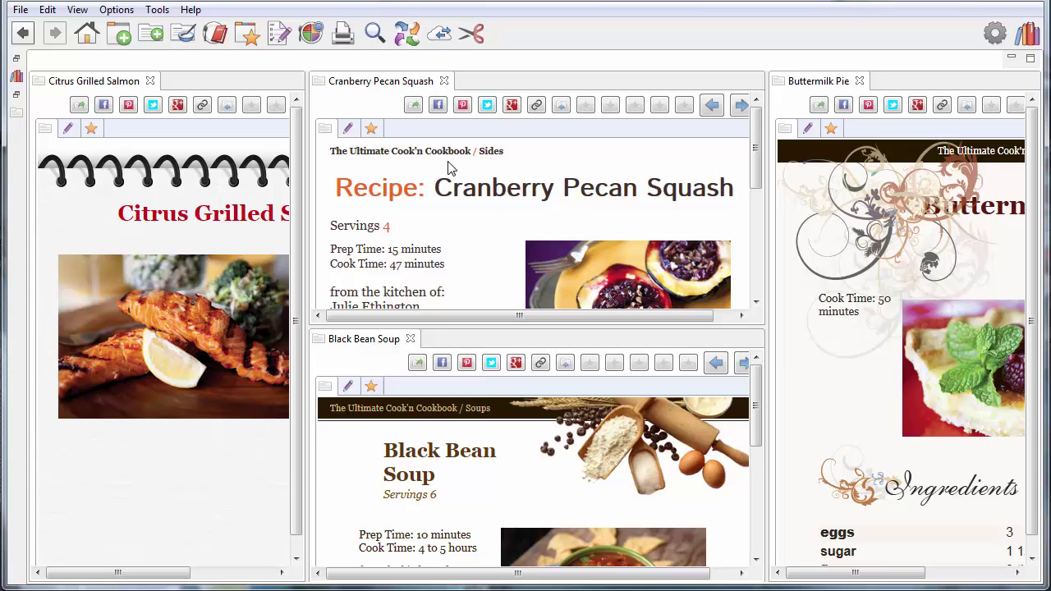
View the Menu Planning workspace beside the tiled recipes, and return to the cookbook workspace
click(216, 33)
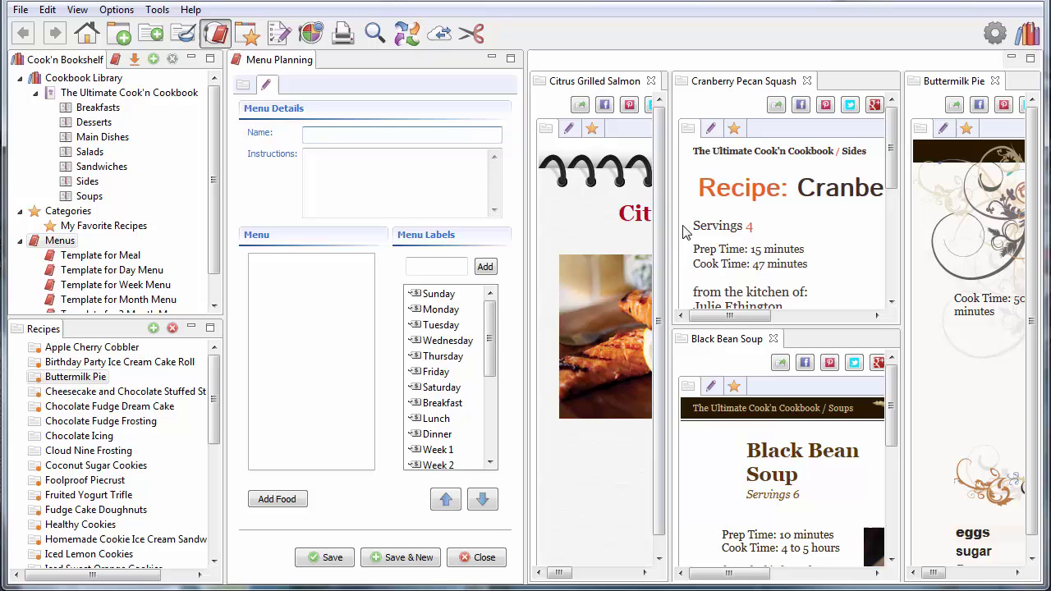
click(188, 34)
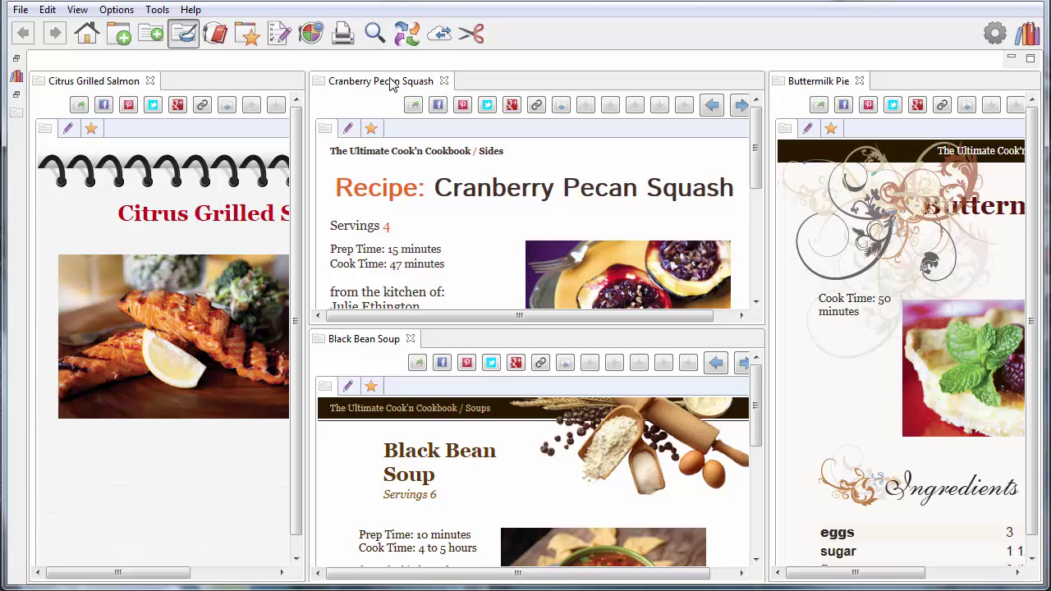
Regroup Cranberry Pecan Squash, Black Bean Soup and Buttermilk Pie as tabs in the Citrus Grilled Salmon pane
drag(390, 86, 204, 89)
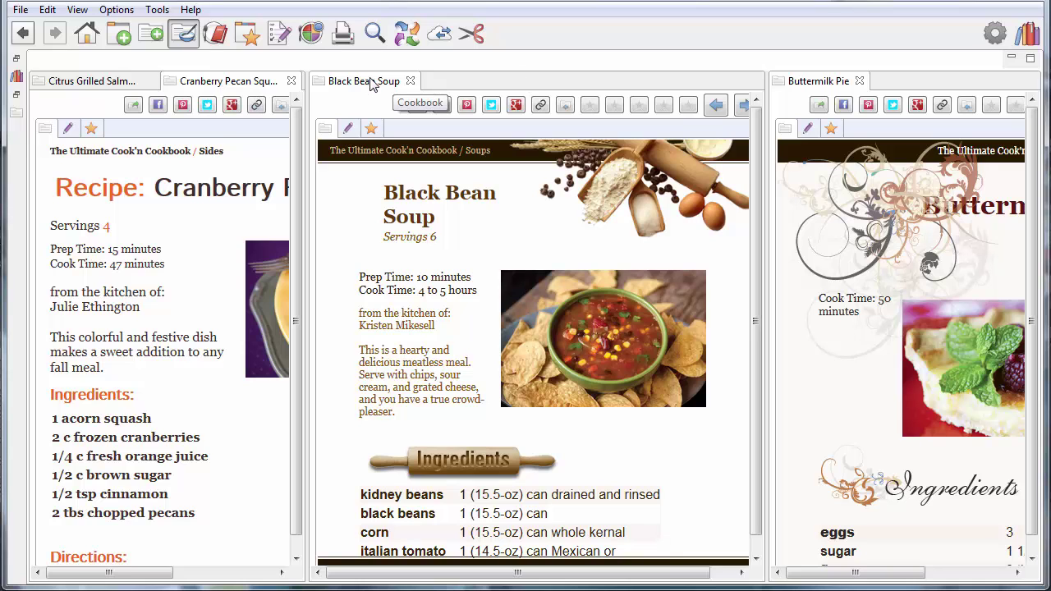
drag(371, 84, 183, 87)
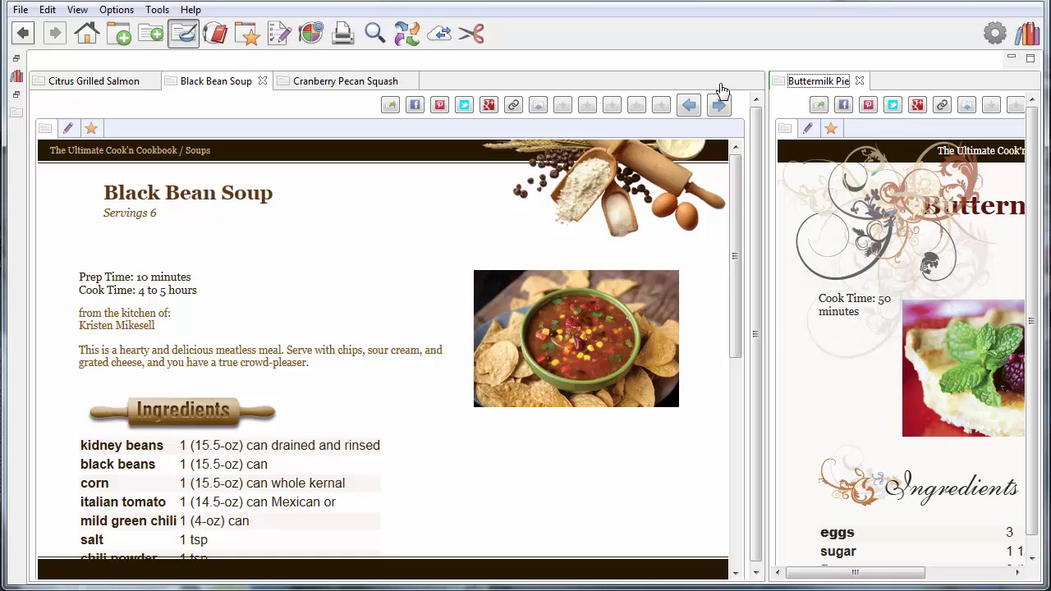
drag(720, 89, 449, 84)
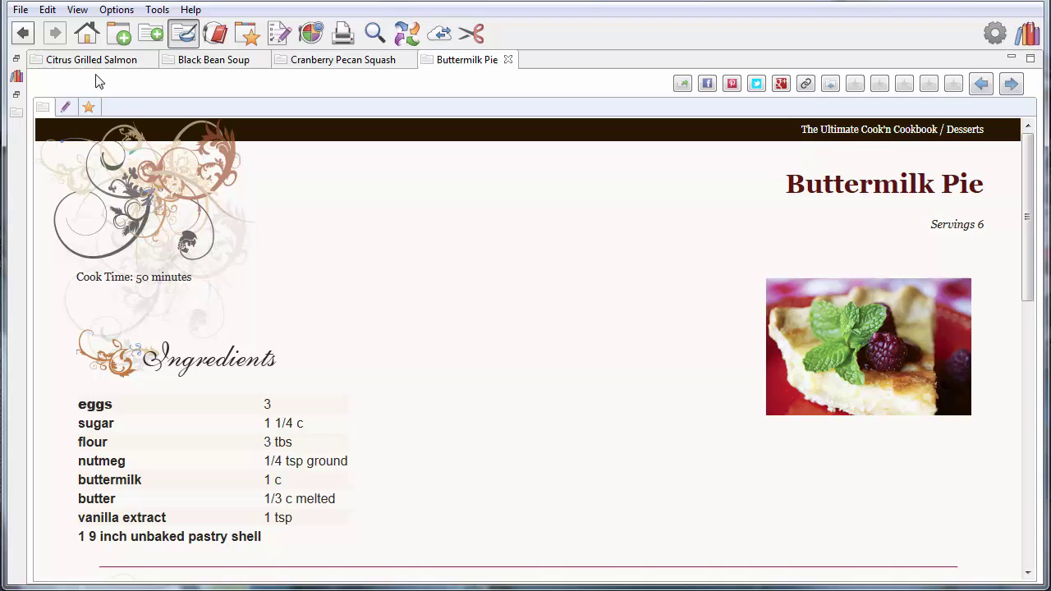
Restore the Bookshelf and Recipes panes, and try maximizing and restoring the recipe pane
click(16, 59)
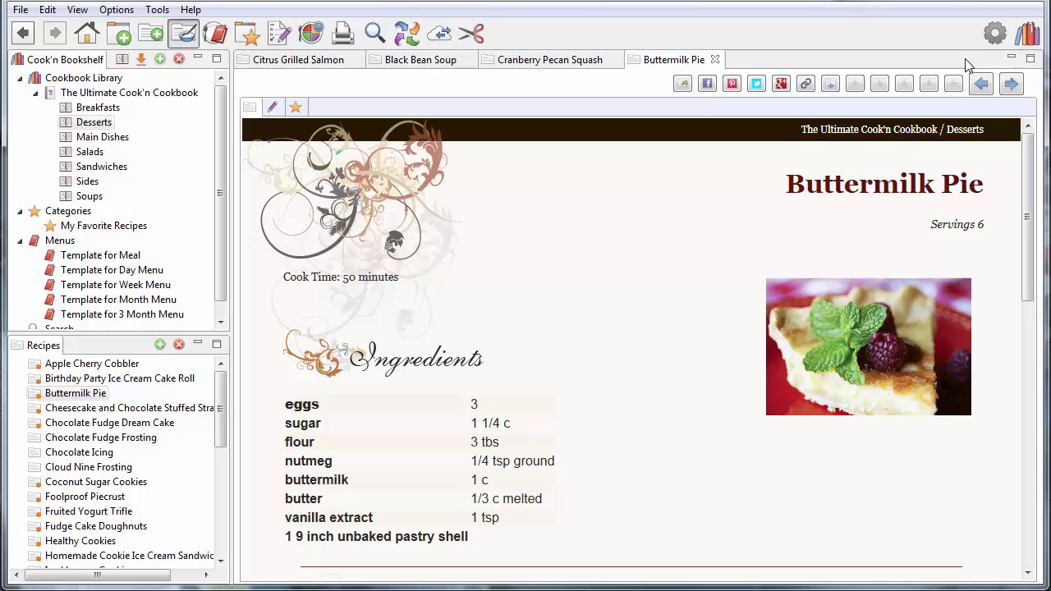
click(1031, 60)
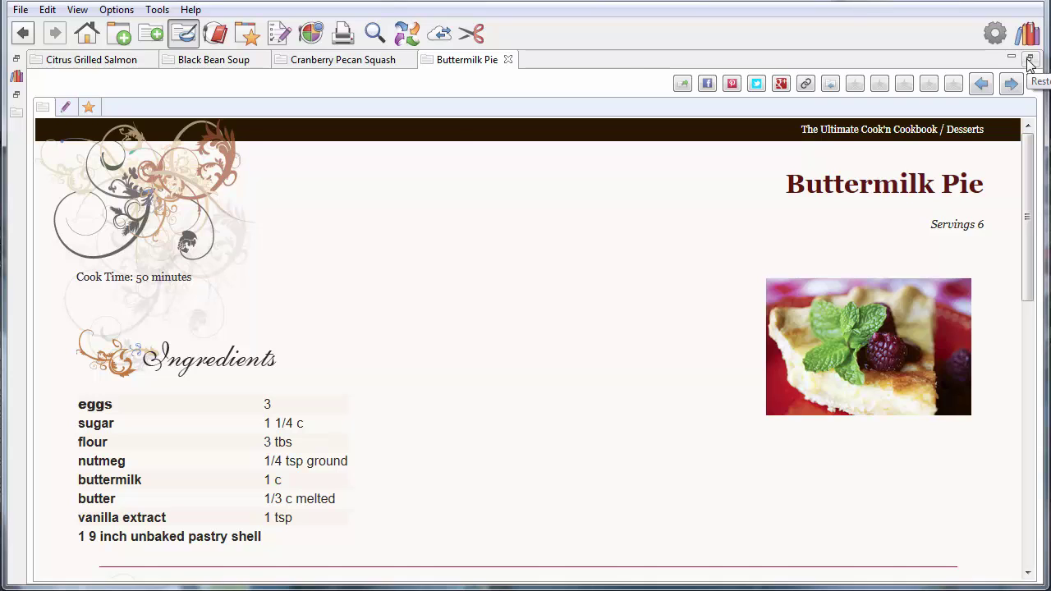
click(1030, 62)
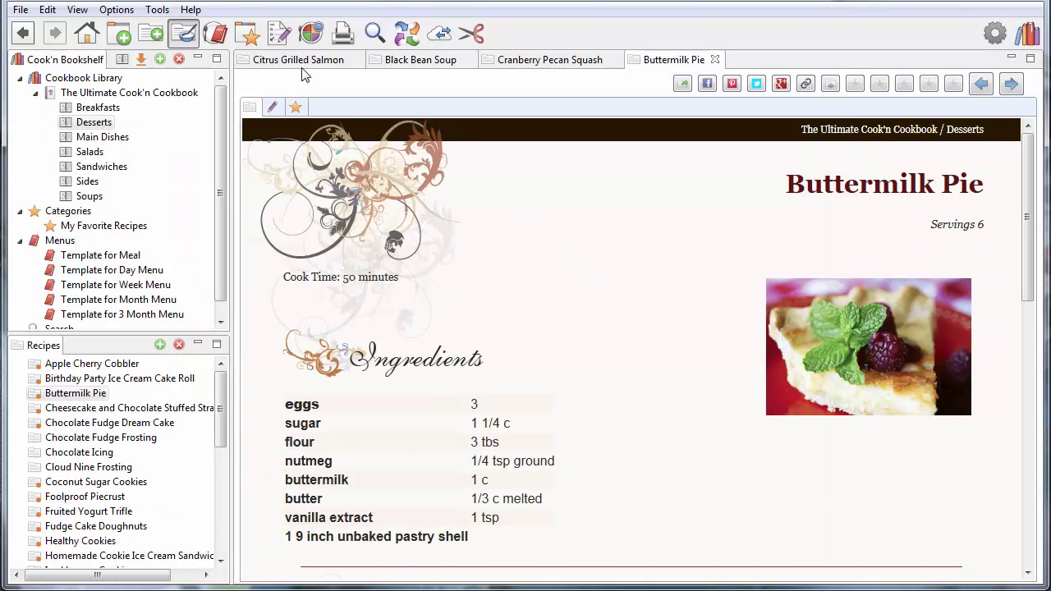
Open the Brands editor and narrow its Brands List to give the Brand Details section more room
click(79, 11)
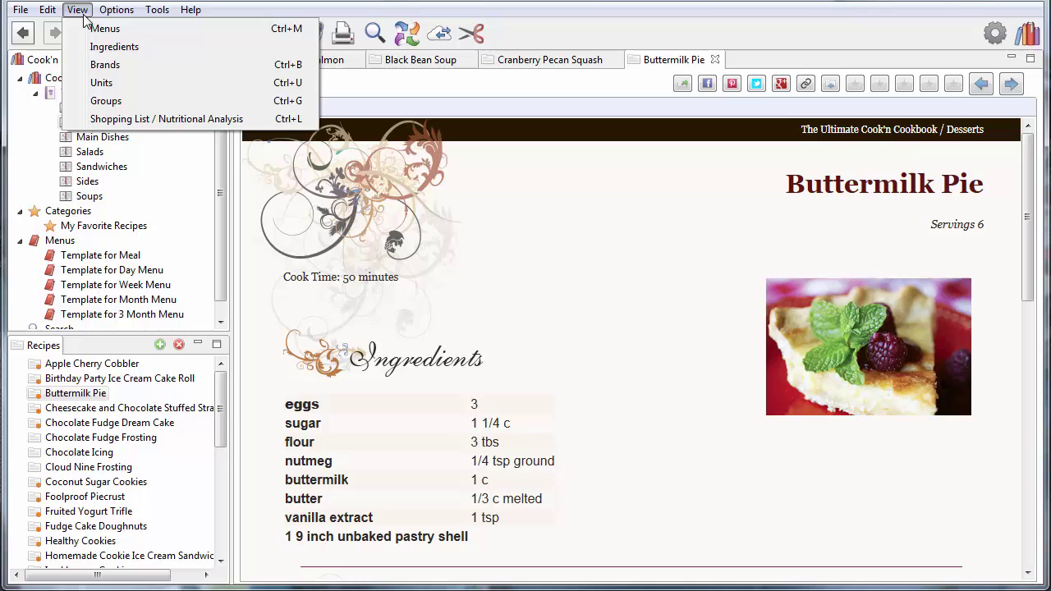
click(103, 66)
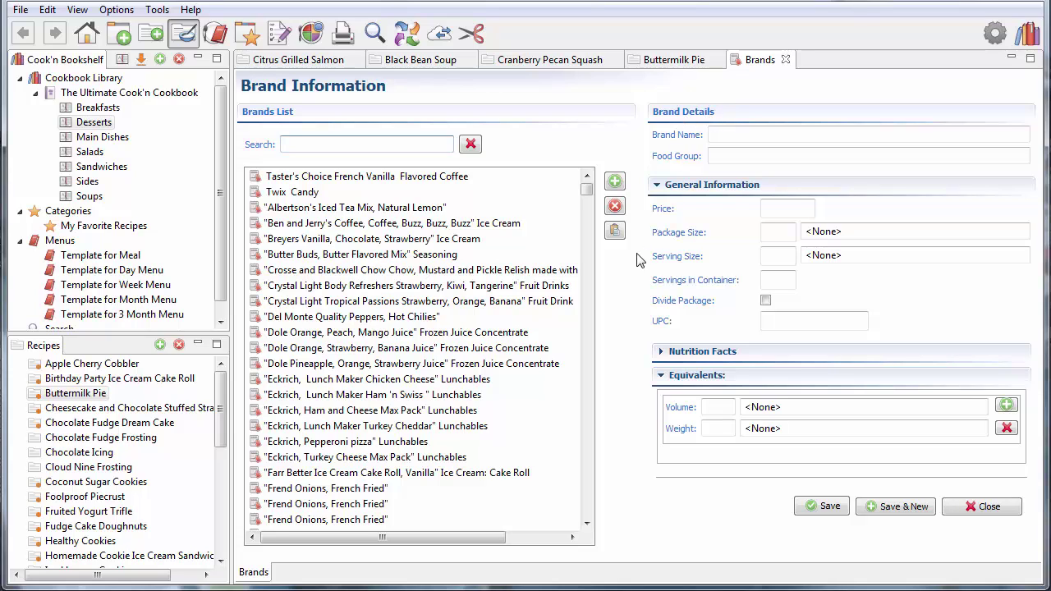
drag(640, 258, 563, 252)
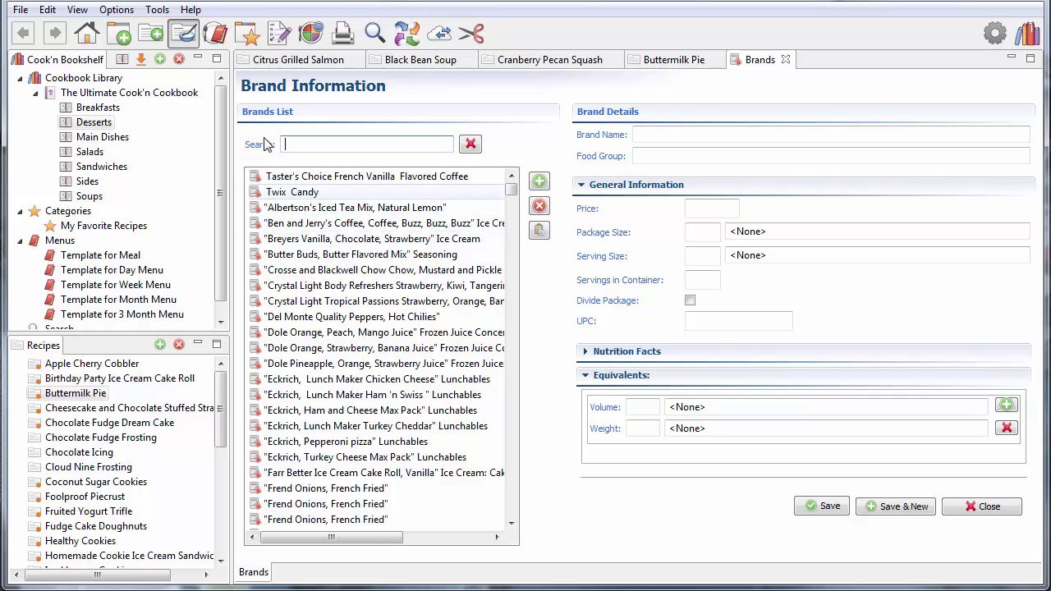
Open the Units editor, narrow its All Units list, and look further down the units
click(84, 13)
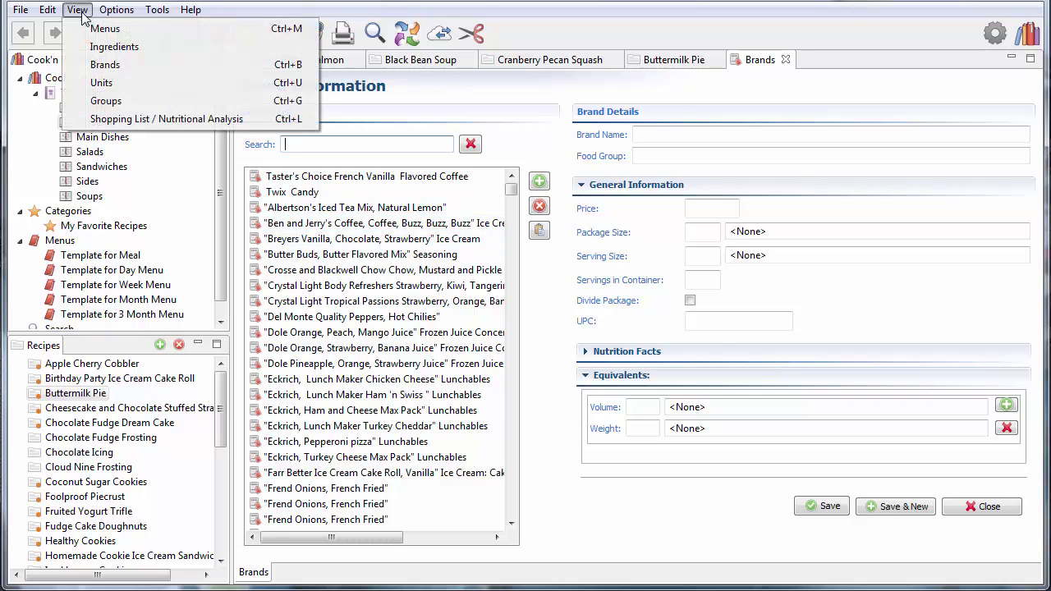
click(100, 83)
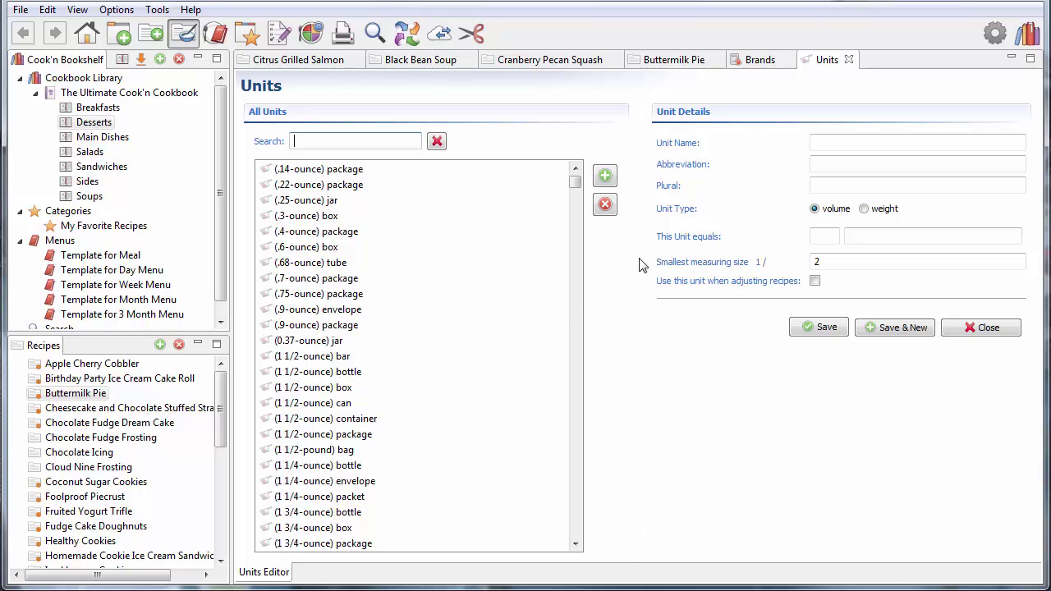
drag(639, 258, 480, 255)
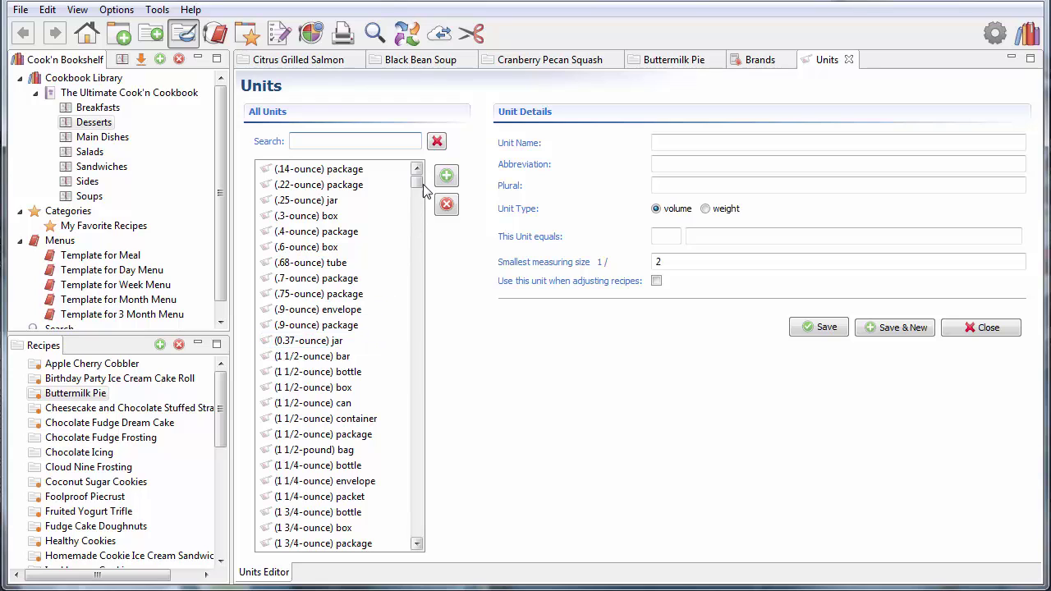
drag(416, 184, 423, 263)
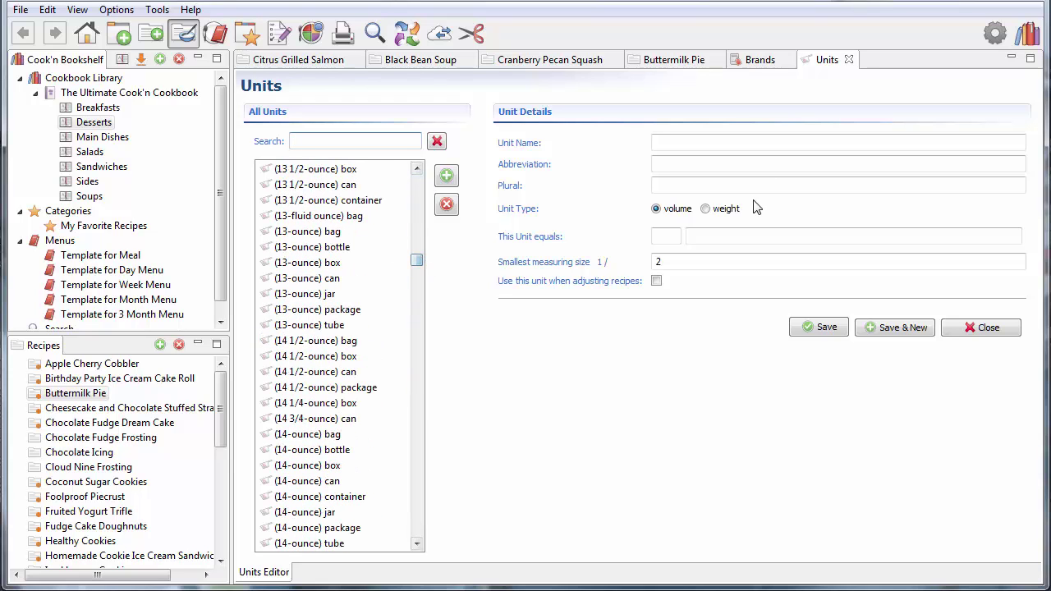
Start a new recipe, narrow the Qty column, and widen the Units column and the Ingredient Info column before Brand
click(155, 37)
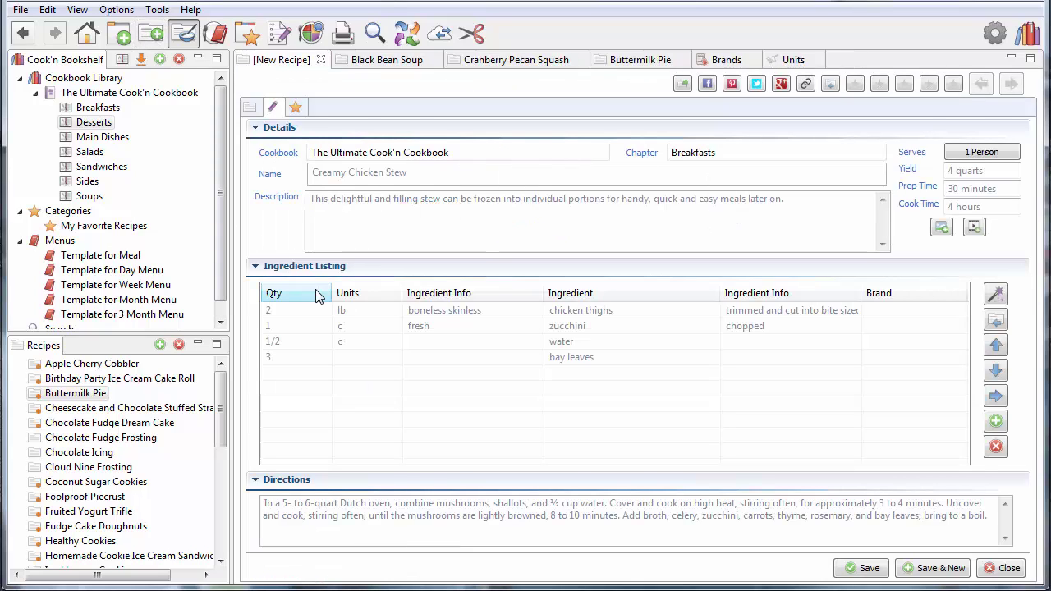
drag(329, 293, 306, 292)
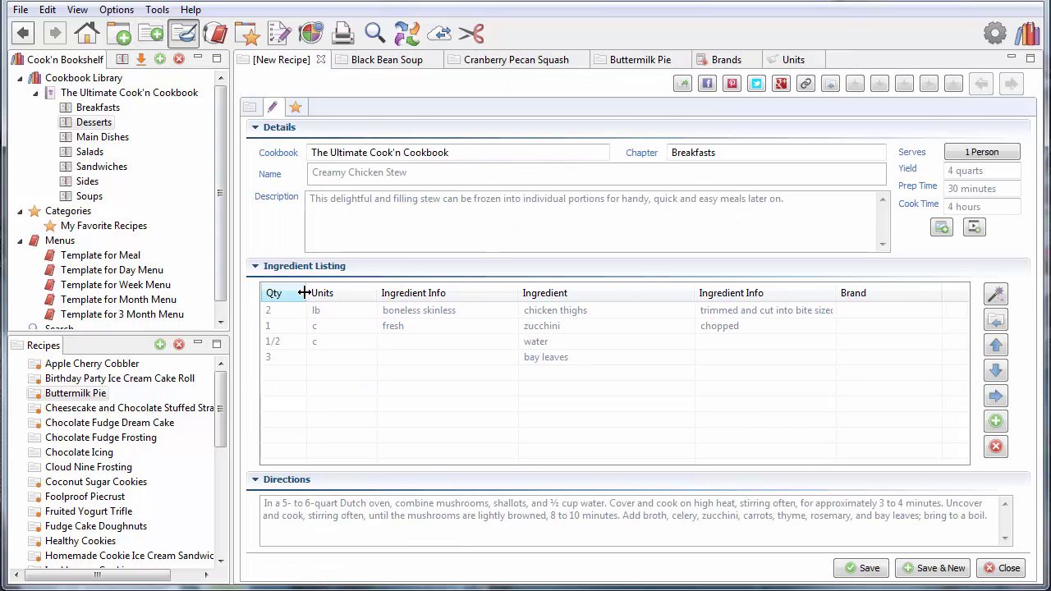
drag(377, 293, 409, 292)
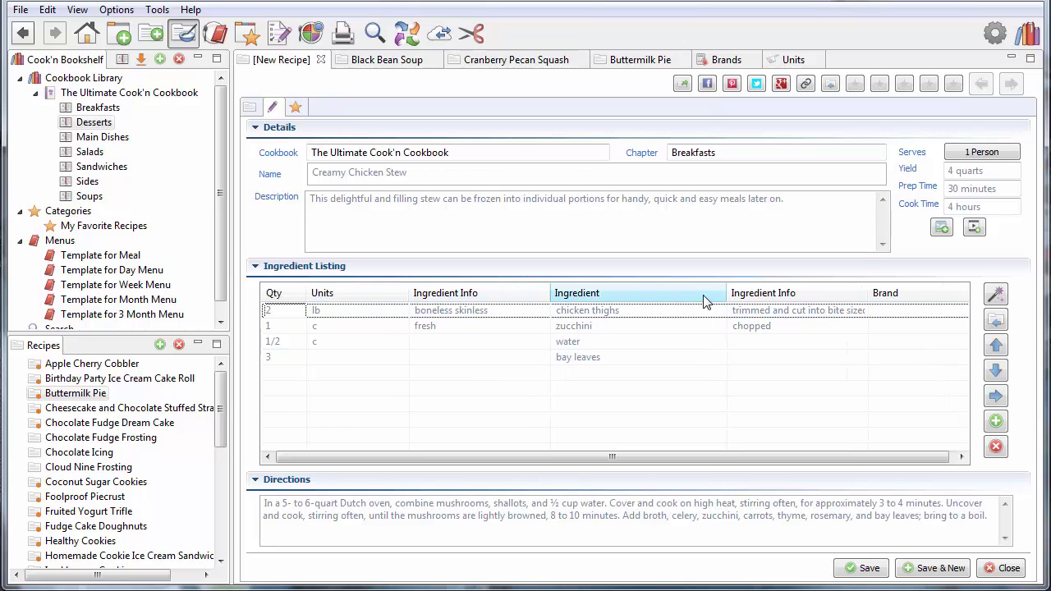
drag(867, 293, 917, 293)
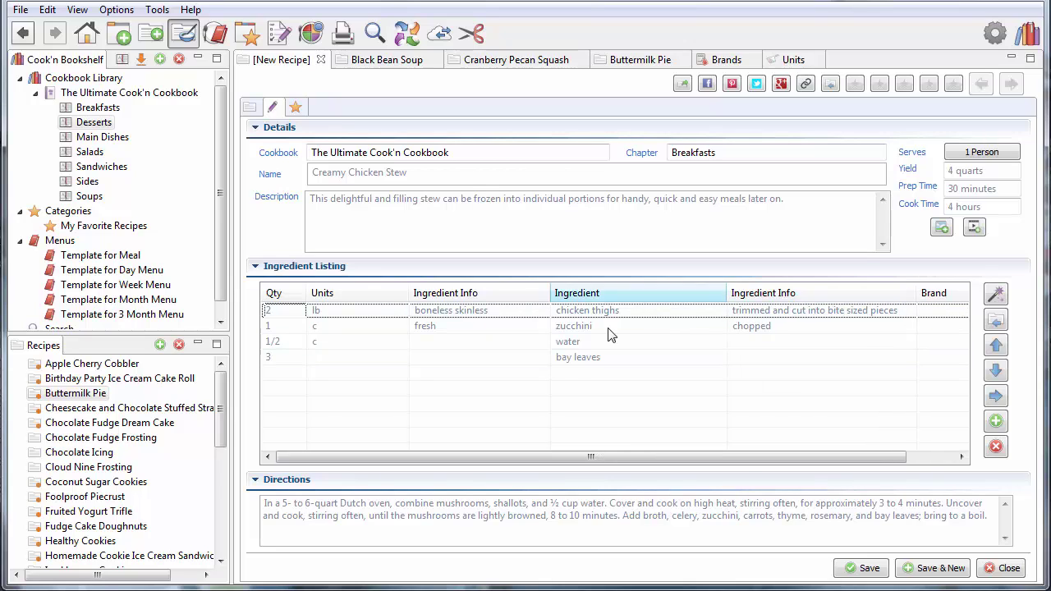
Collapse the new recipe's Details, Ingredient Listing and Directions sections, and expand only Ingredient Listing again
click(255, 129)
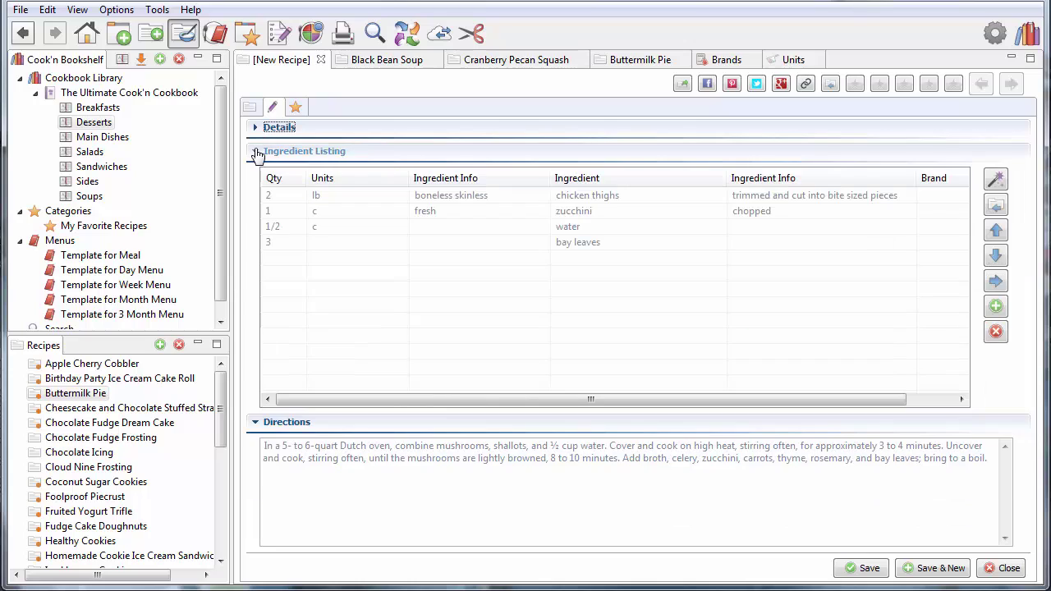
click(257, 153)
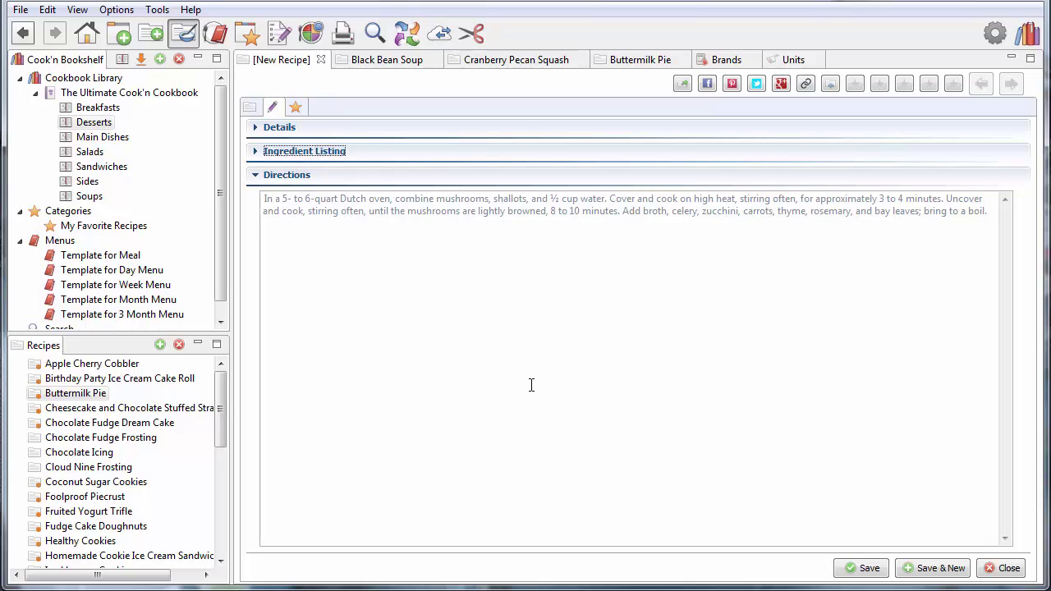
click(257, 176)
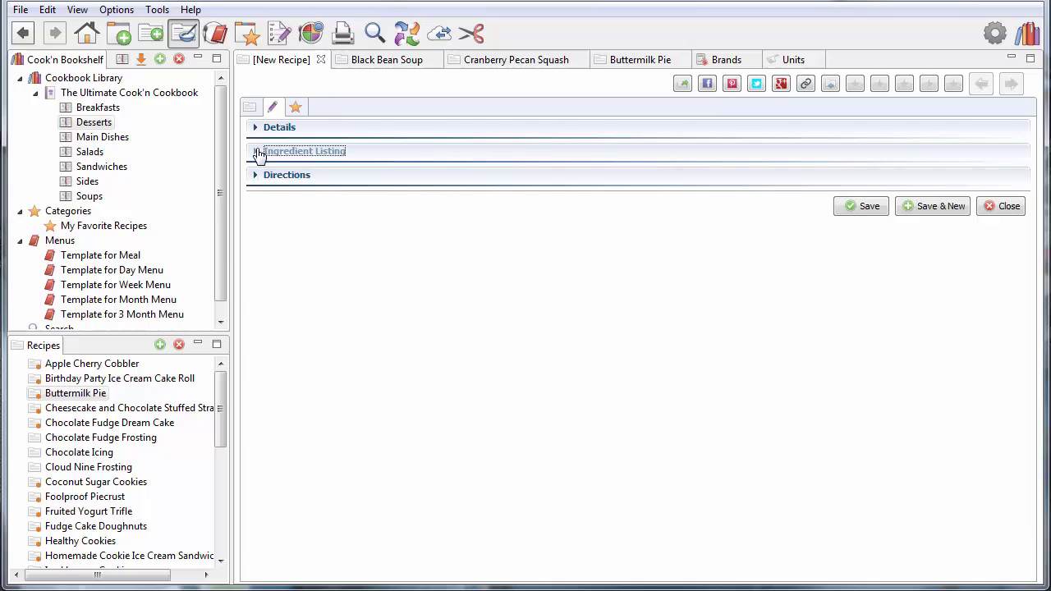
click(257, 152)
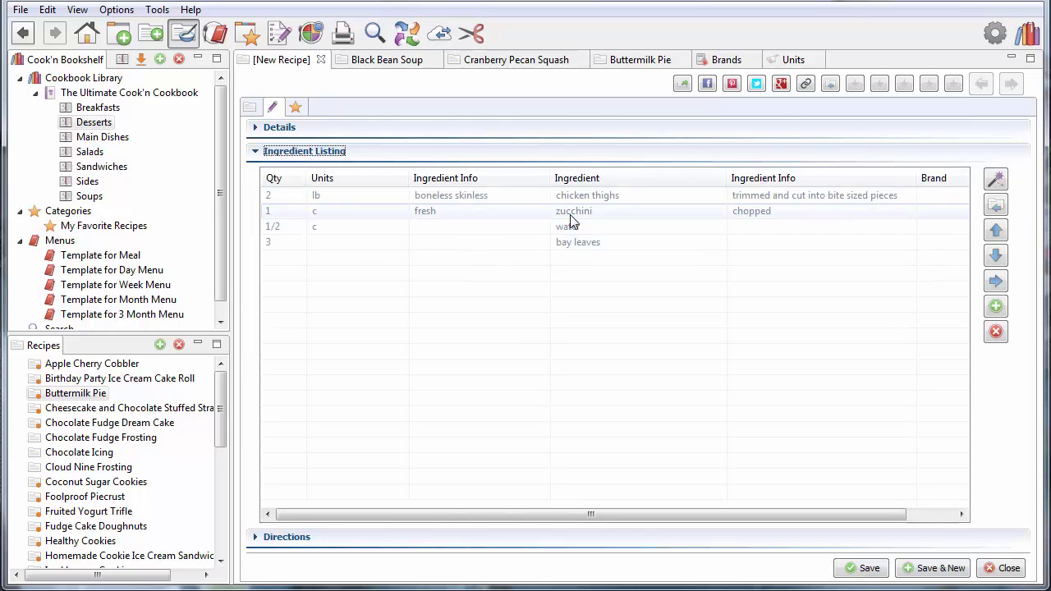
Review the Cook'n Preferences, including the options for capturing internet recipes, and close them without changes
click(996, 36)
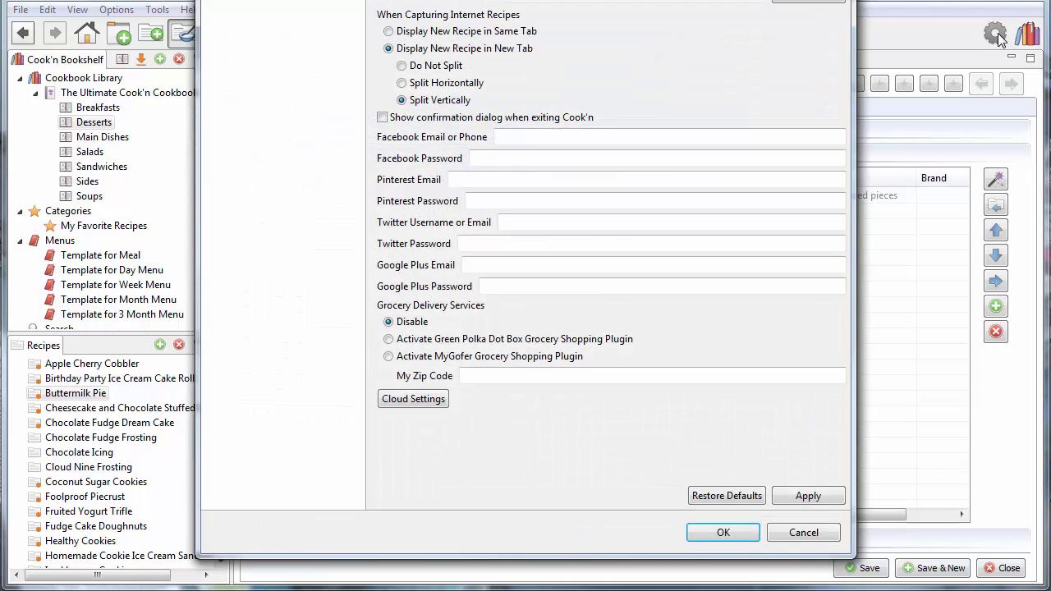
drag(612, 0, 622, 7)
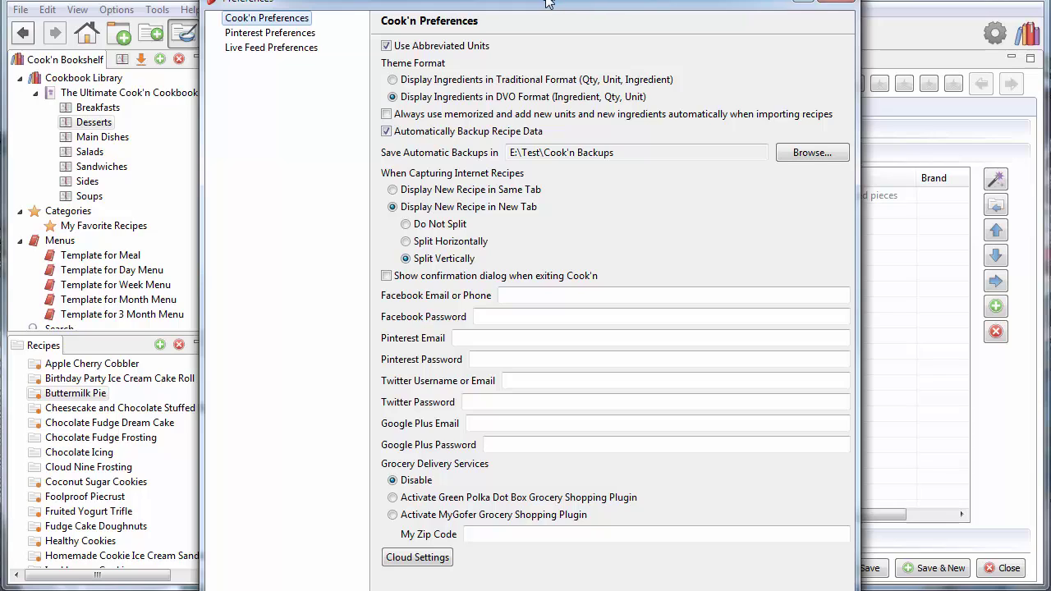
drag(548, 3, 525, 0)
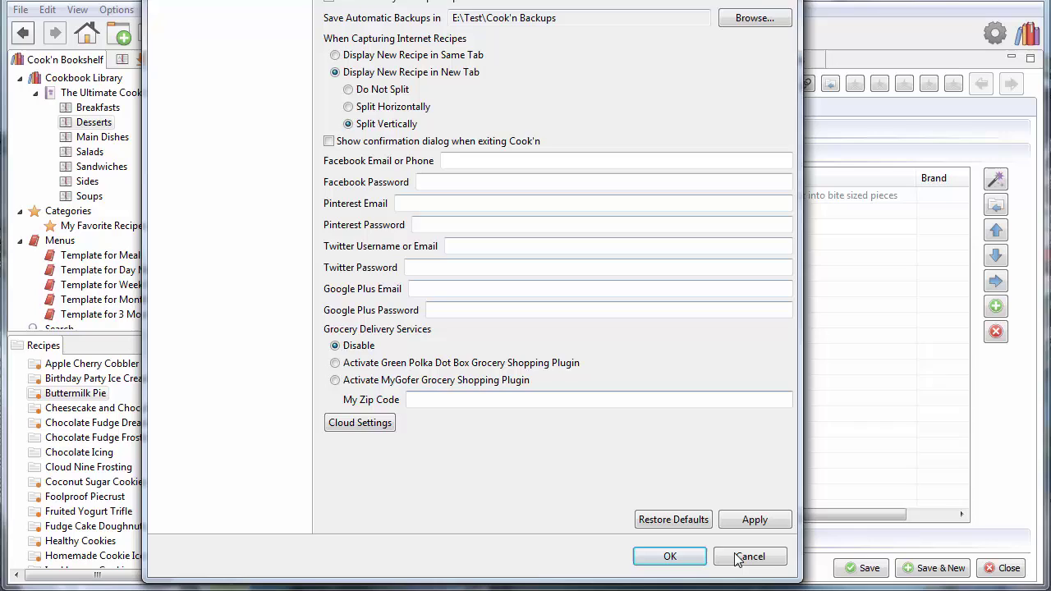
click(746, 556)
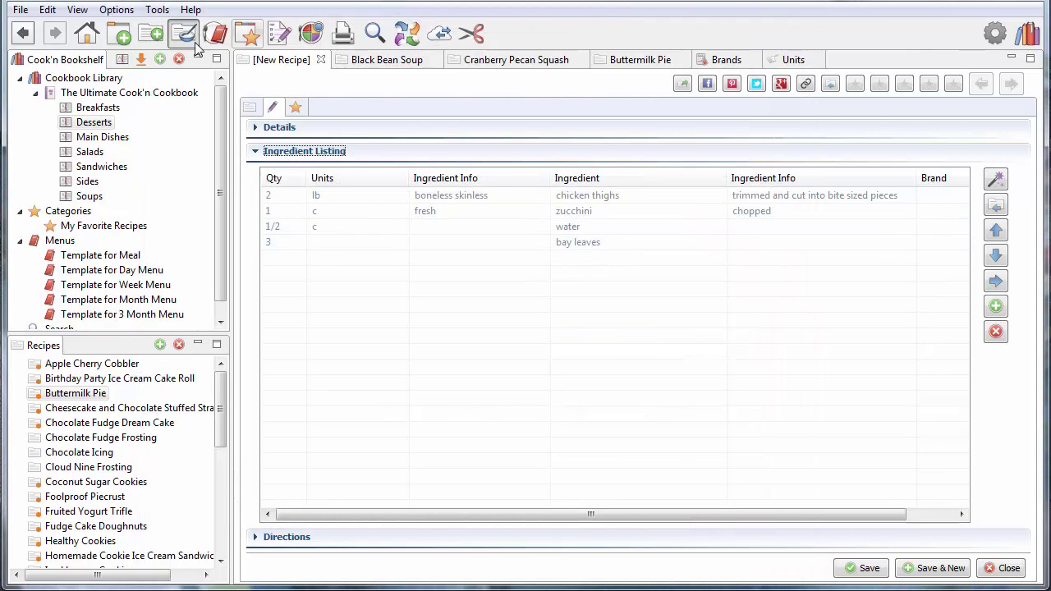
Search from Cook'n Home for "chicken stew" and open the Taste of Home Creamy Chicken & Broccoli Stew recipe page
click(91, 33)
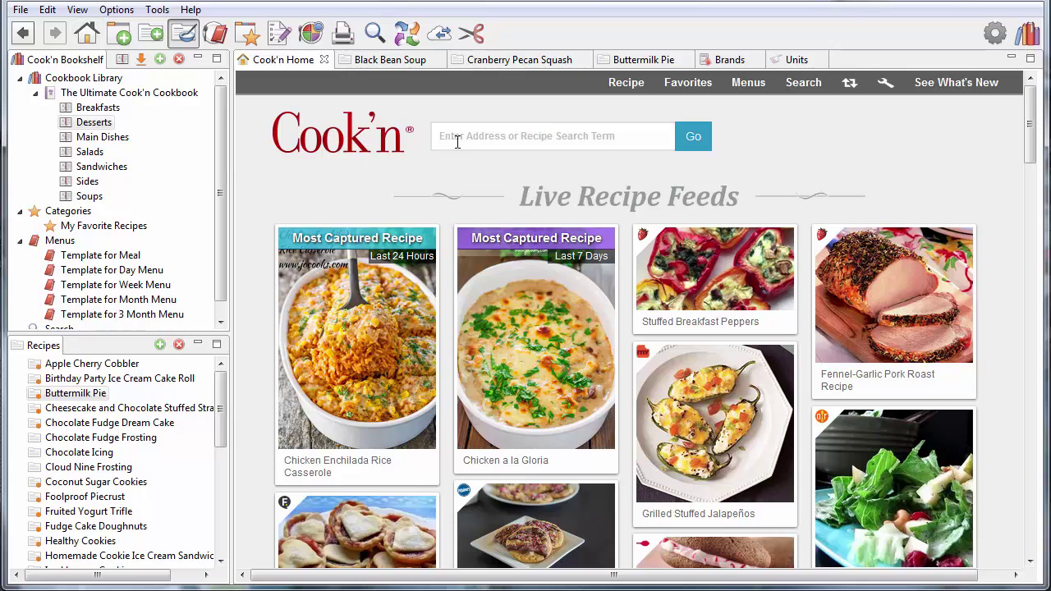
click(457, 140)
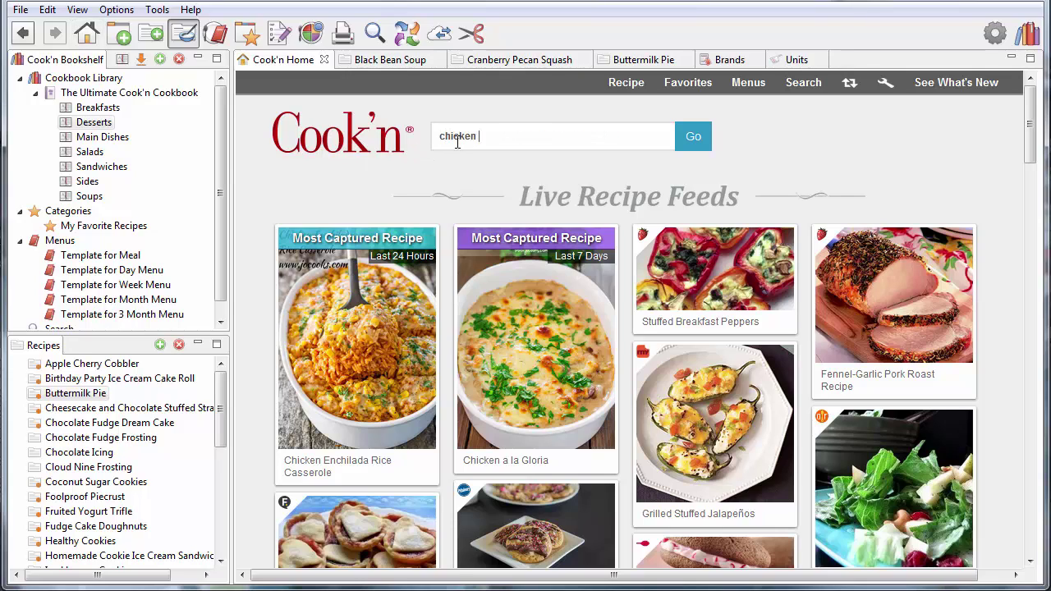
key(Return)
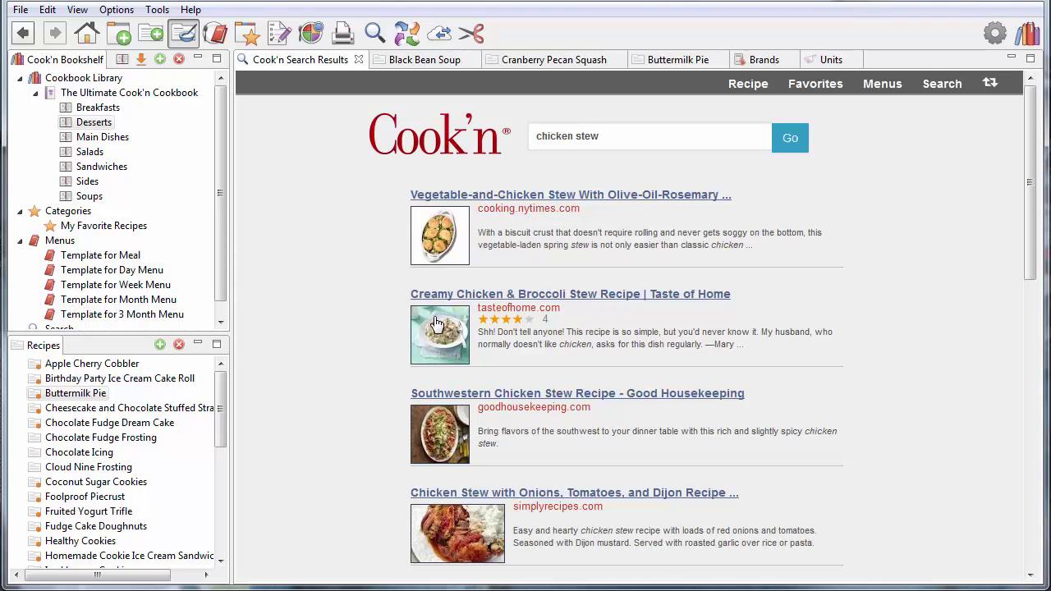
click(437, 325)
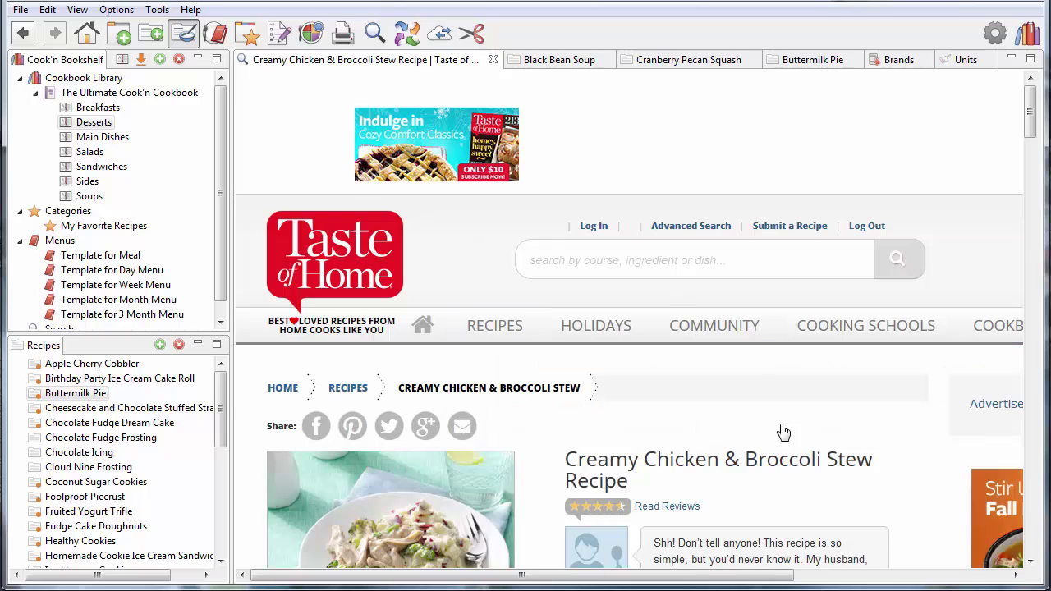
scroll(588, 514, down, 3)
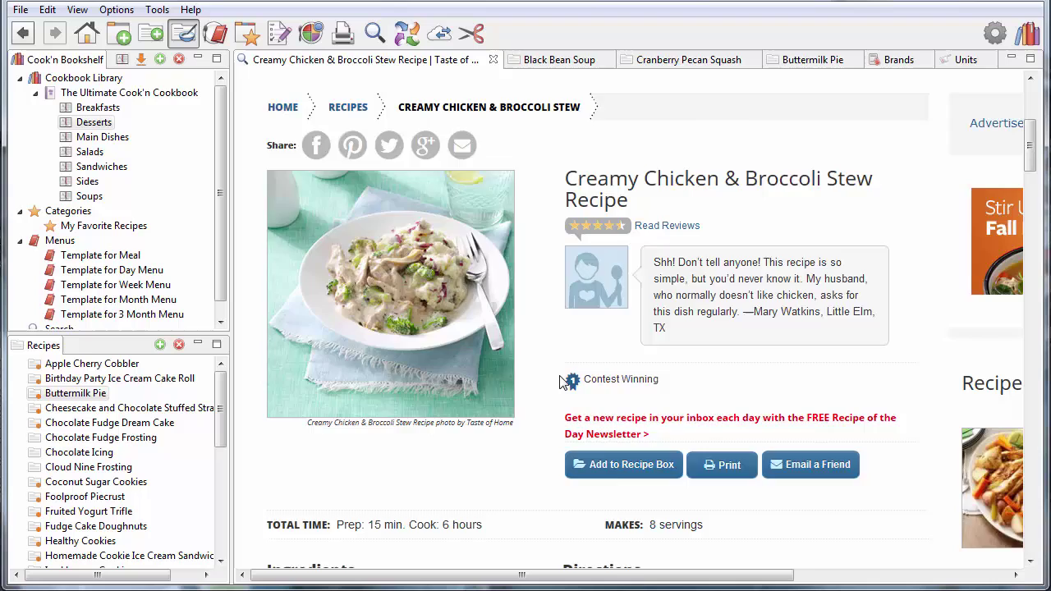
Capture the Taste of Home Creamy Chicken & Broccoli Stew recipe from the web page into Cook'n
scroll(565, 381, down, 4)
scroll(564, 380, up, 3)
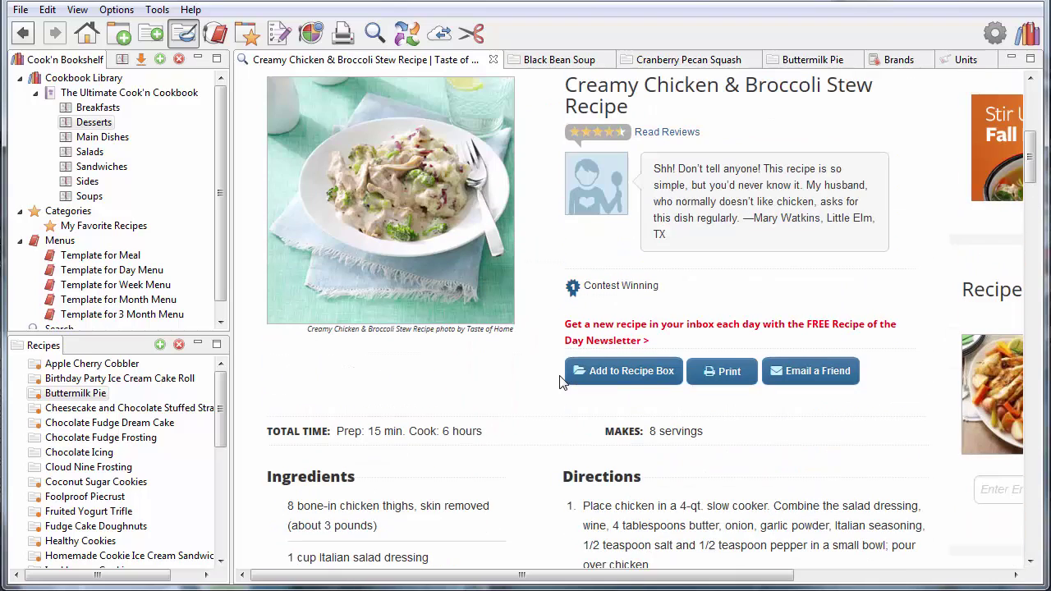
click(407, 32)
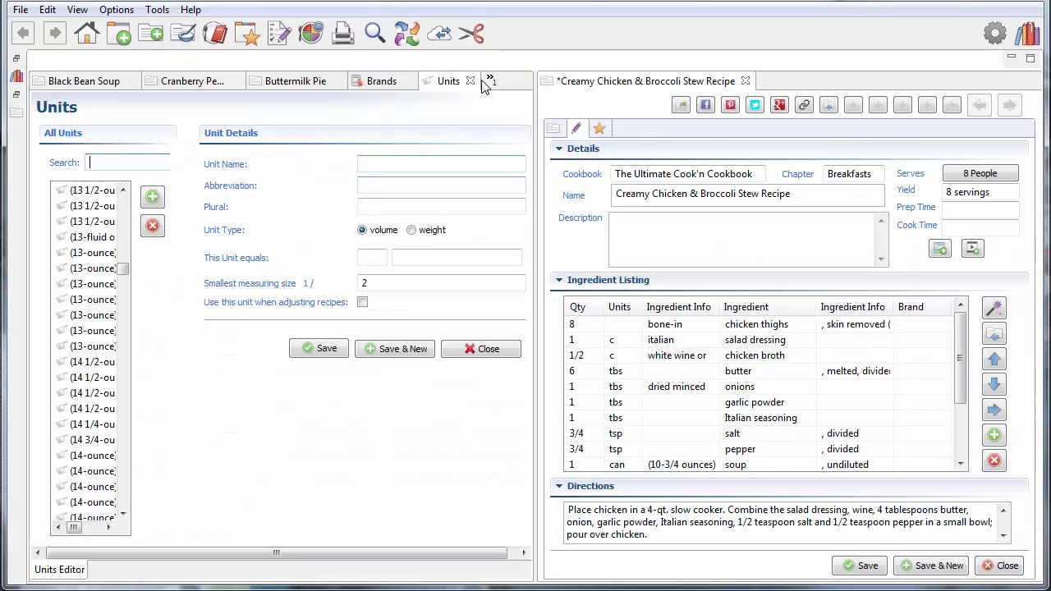
Close the Units and Brands tabs beside the captured recipe
click(469, 82)
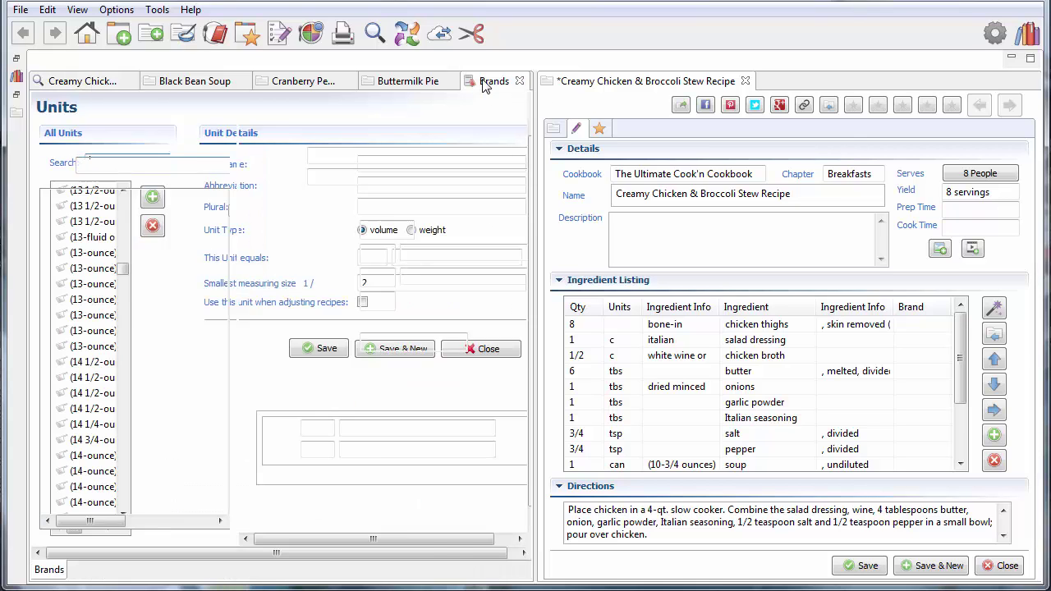
click(520, 81)
click(490, 85)
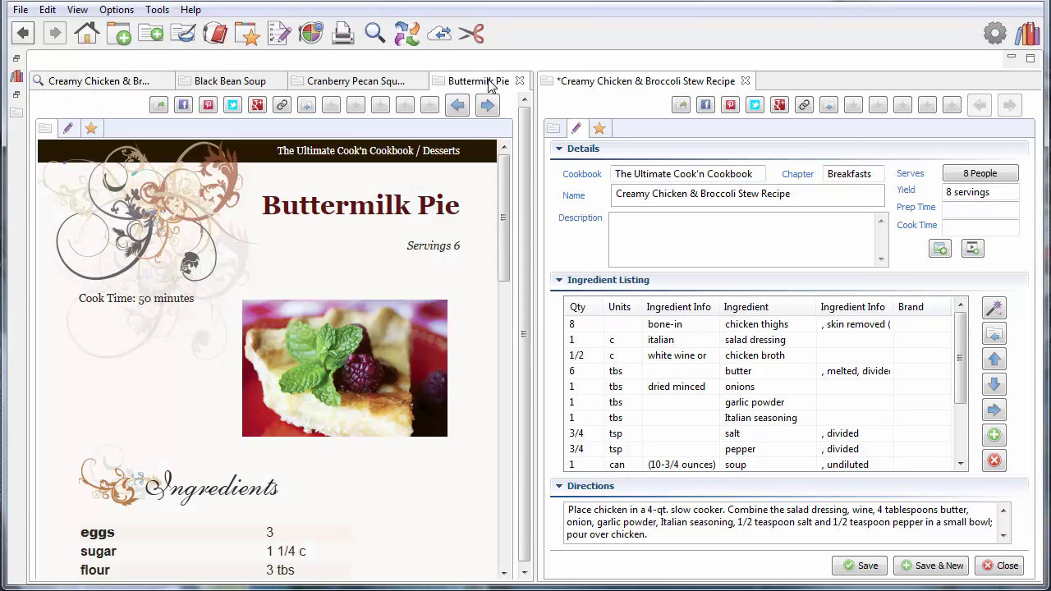
Show the Taste of Home page beside the captured stew recipe, switch the captured recipe to its display view, and compare the two
click(92, 82)
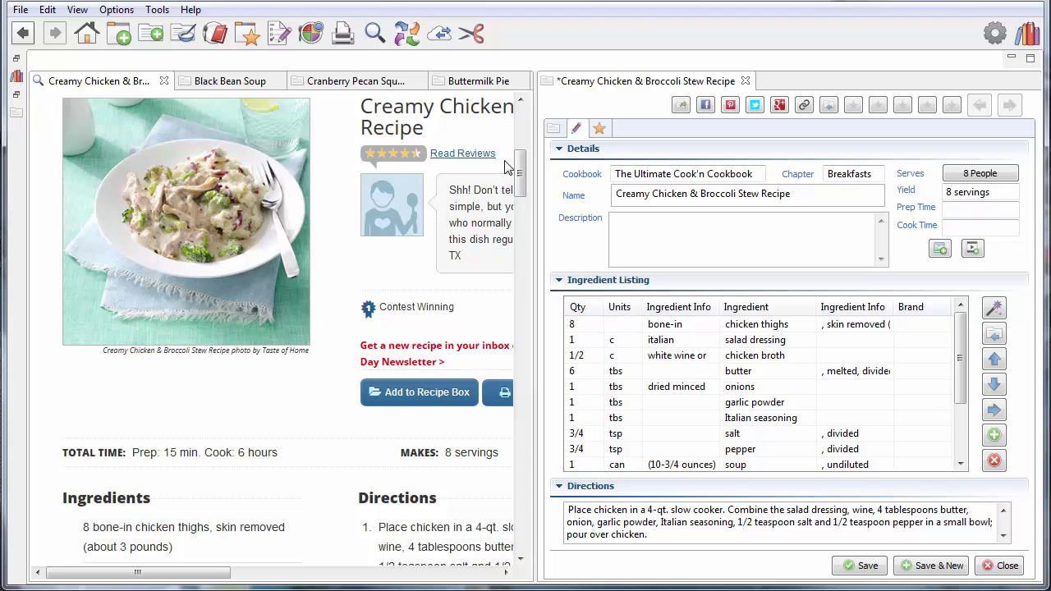
drag(521, 168, 533, 192)
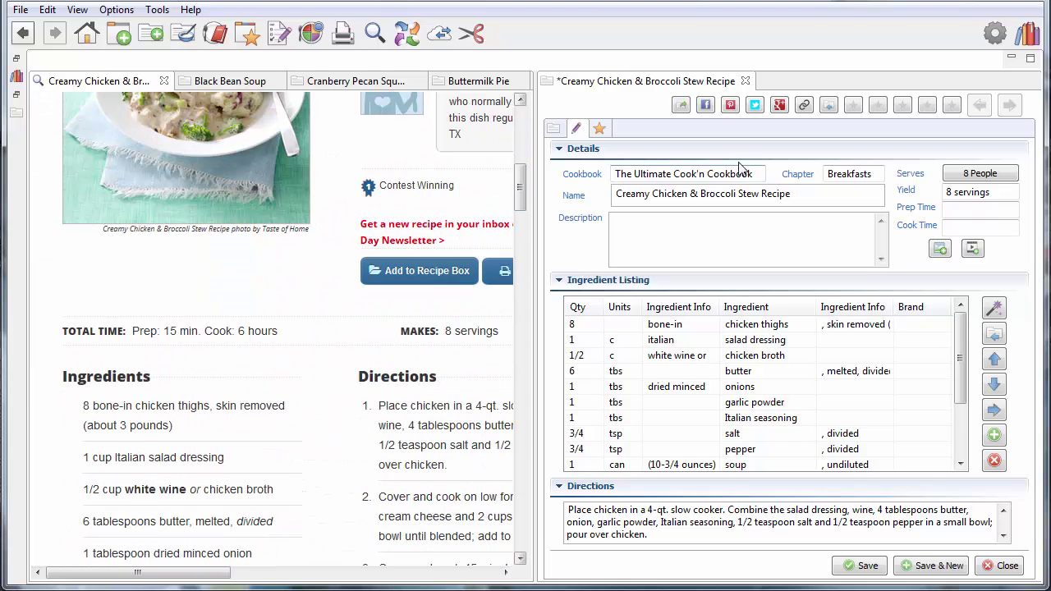
click(622, 215)
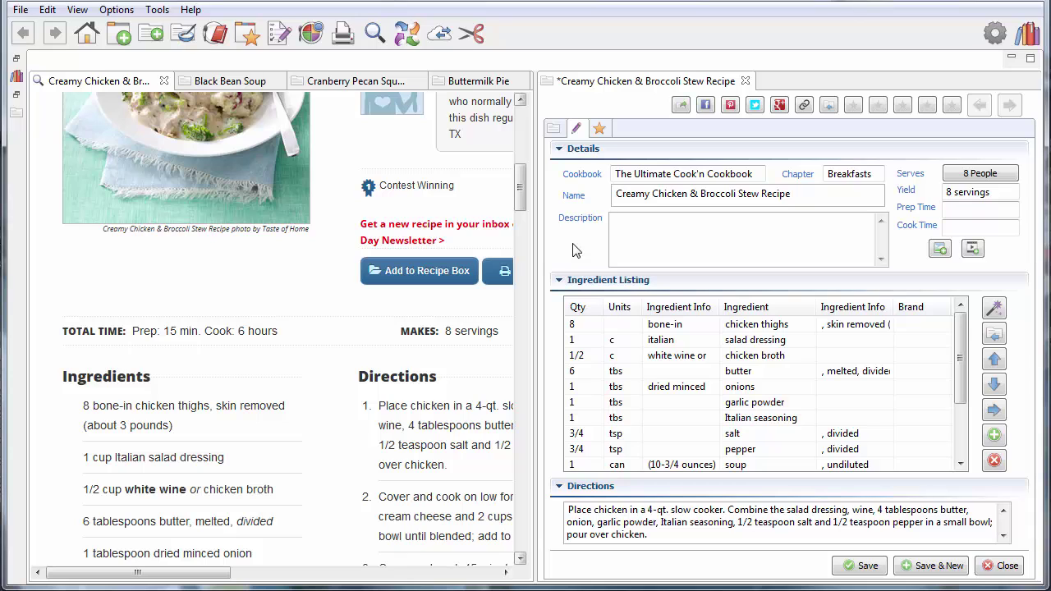
click(553, 131)
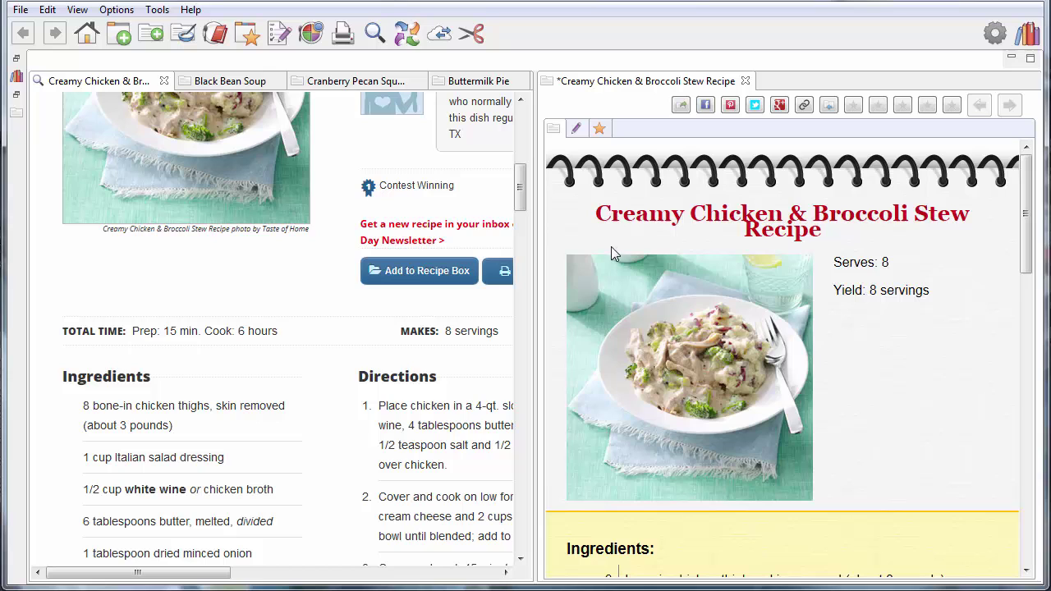
scroll(298, 279, up, 5)
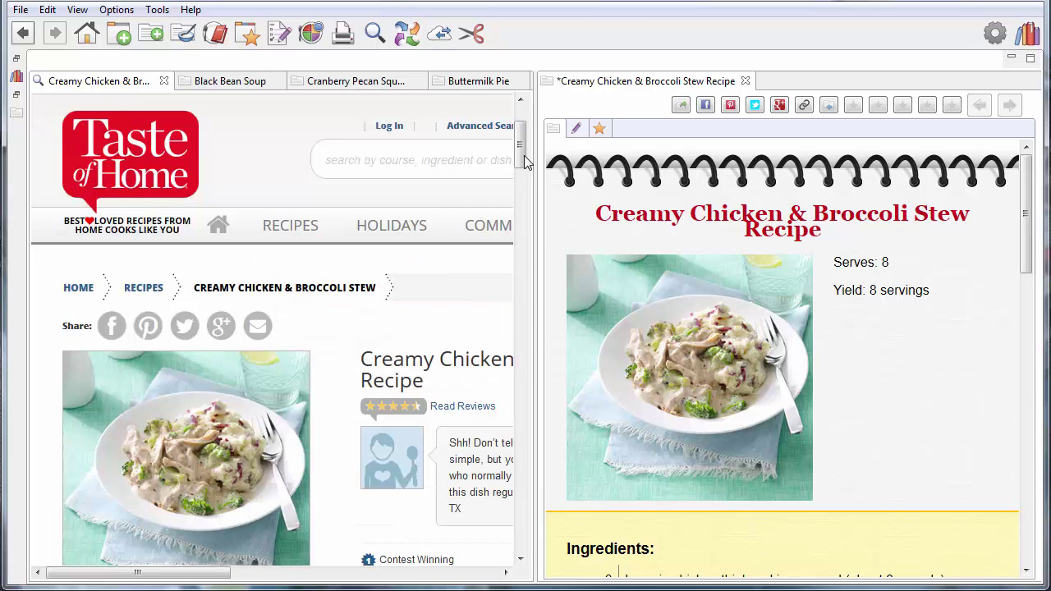
Restore the single-group layout with the Bookshelf and Recipes panes, and view the Black Bean Soup recipe and its enlarged photo
click(183, 34)
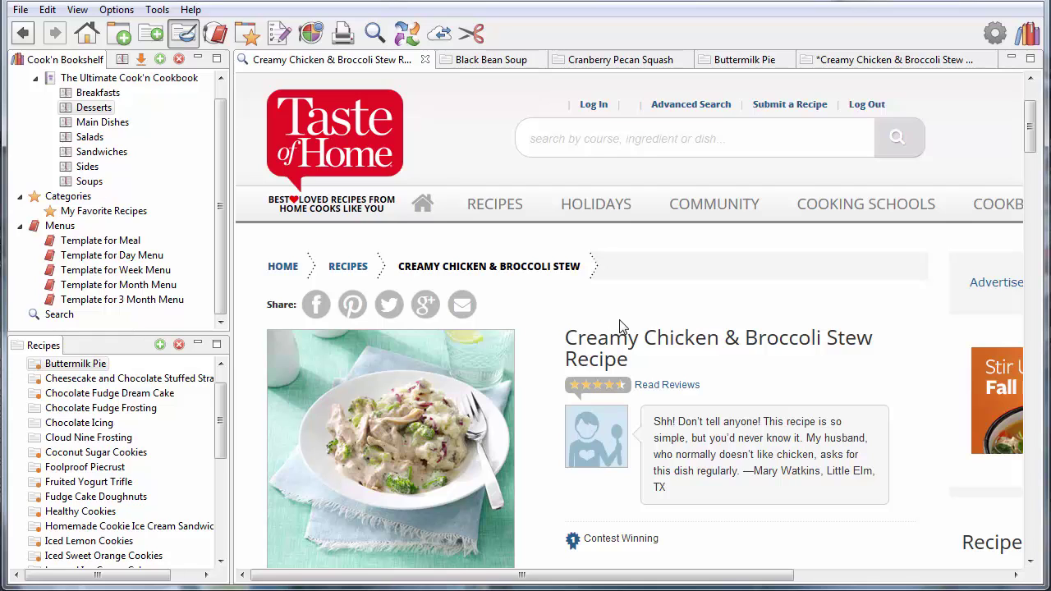
click(495, 64)
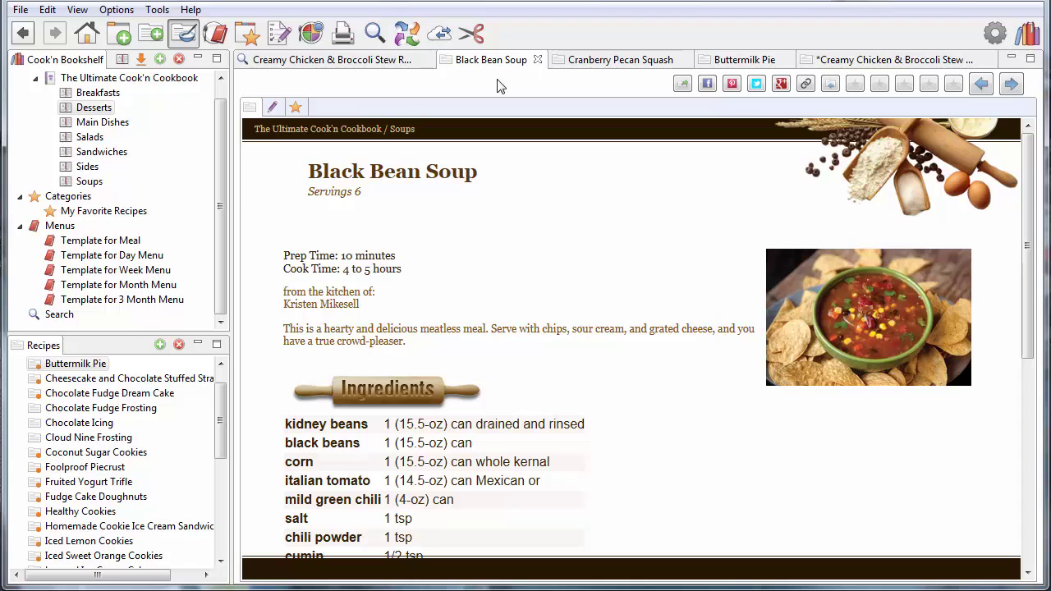
click(804, 303)
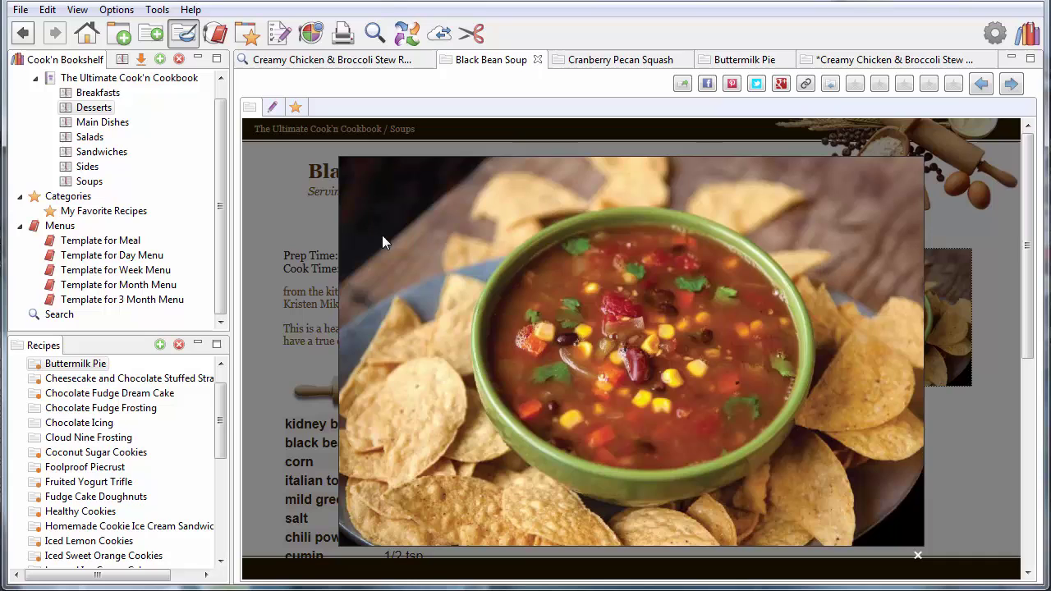
click(288, 222)
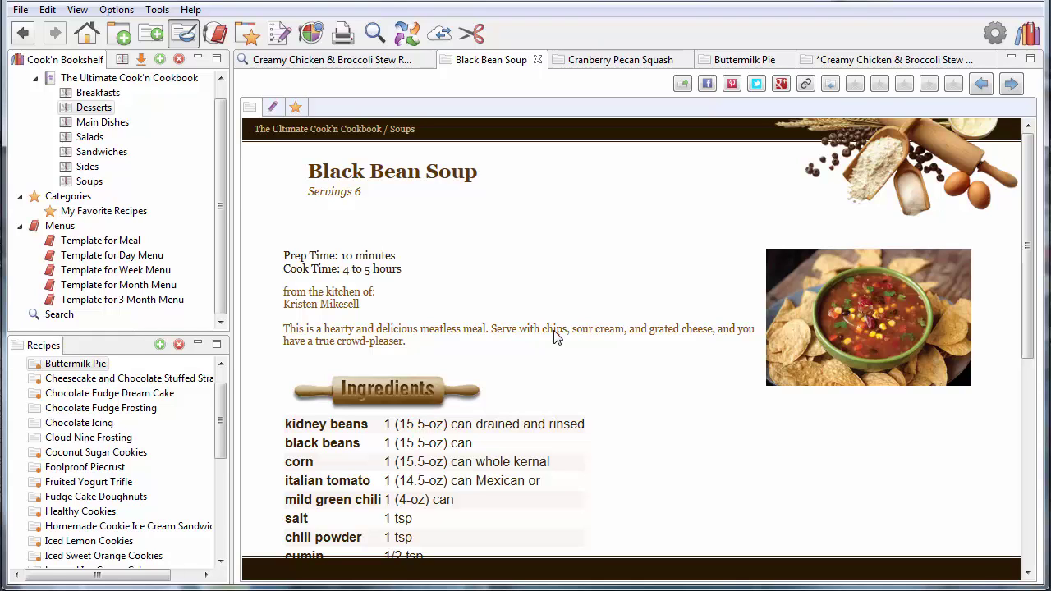
Turn off abbreviated units and display ingredients in Traditional Format (Qty, Unit, Ingredient) in the Cook'n Preferences
click(994, 33)
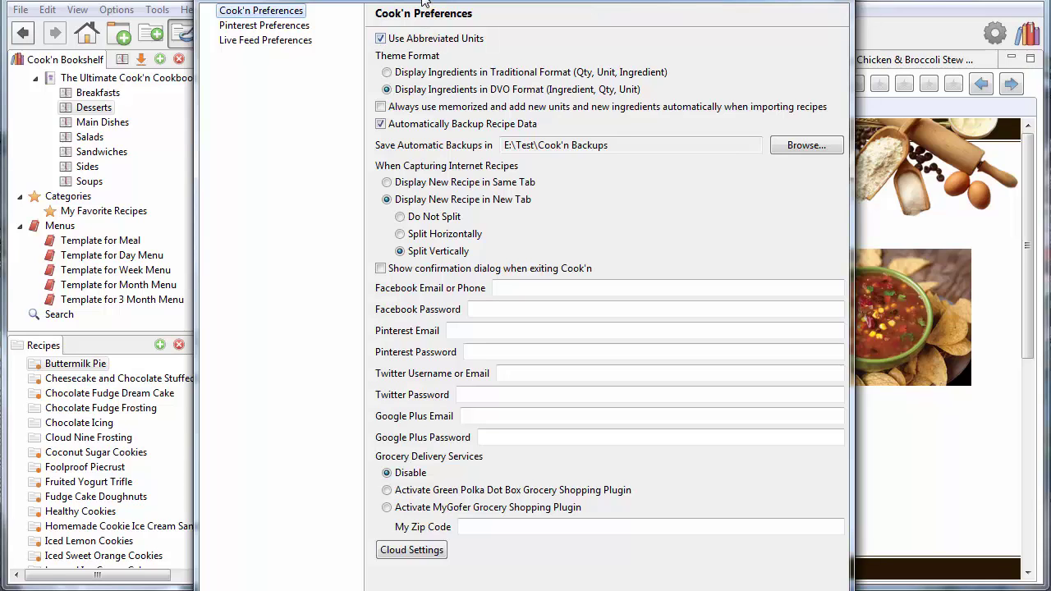
key(super+Right)
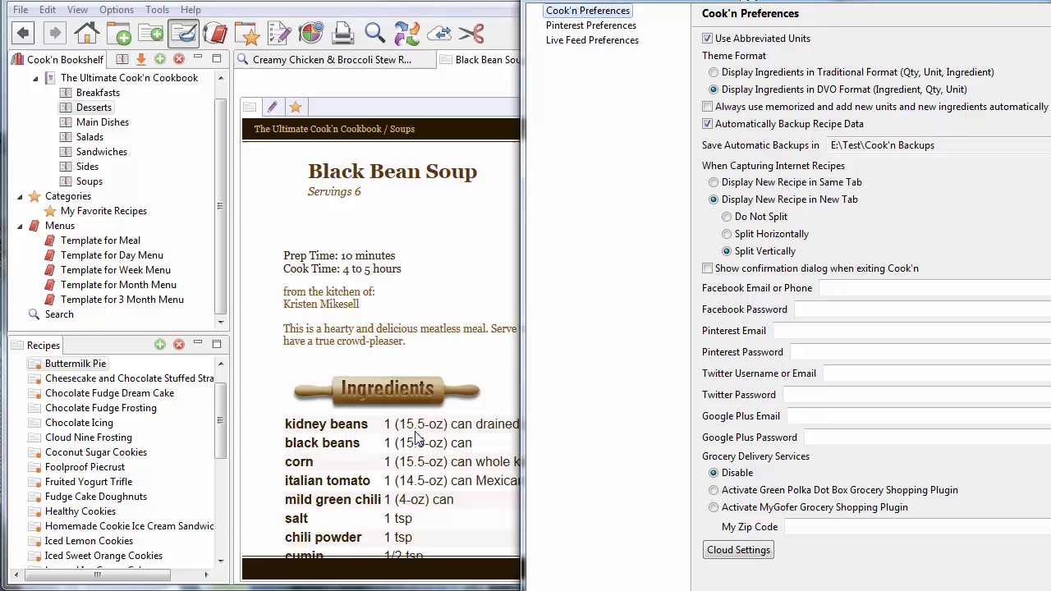
key(super+Left)
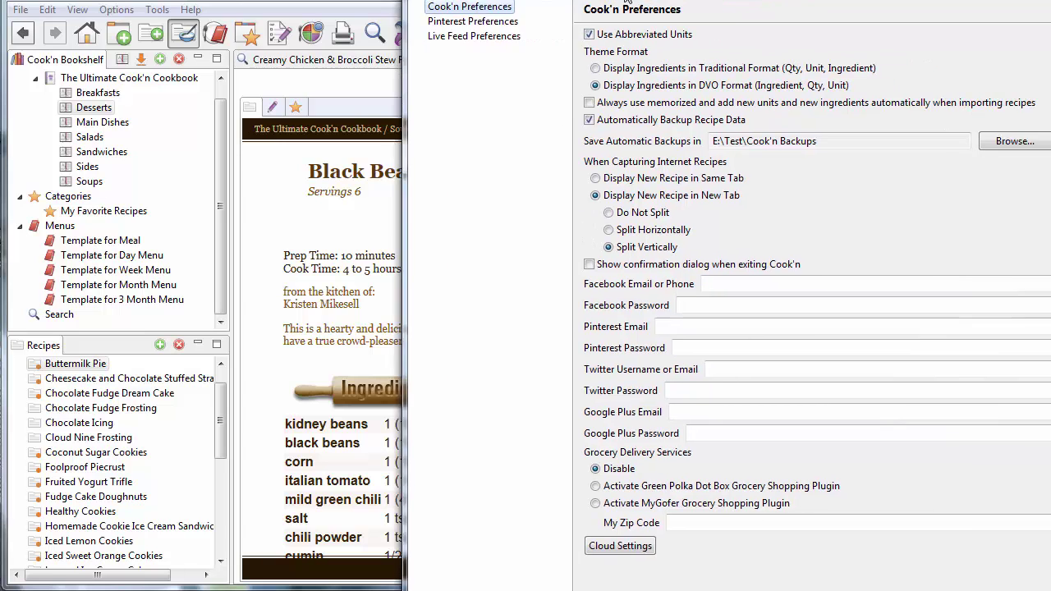
click(520, 27)
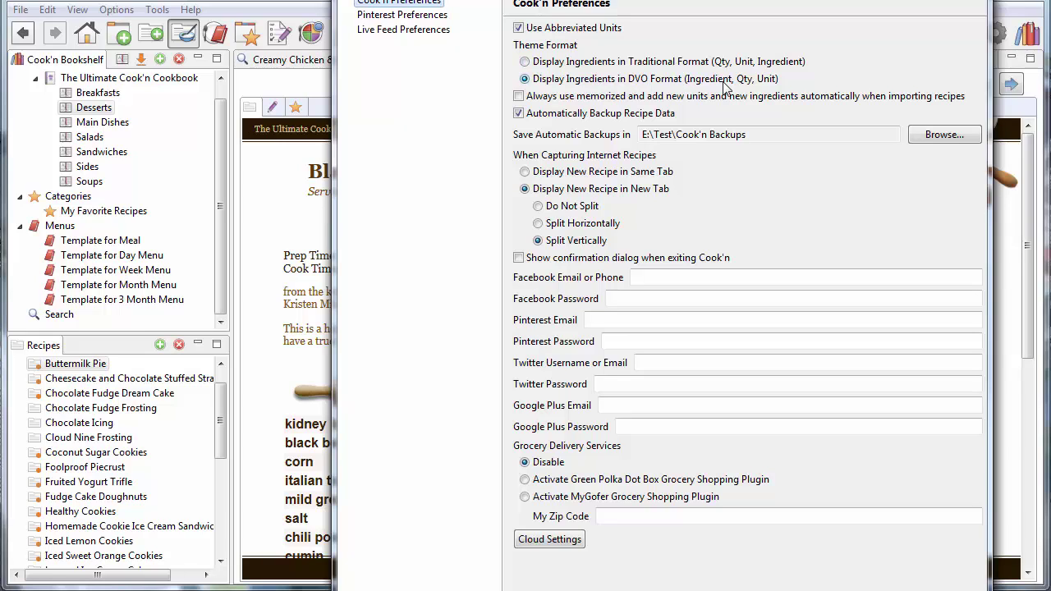
key(super+Right)
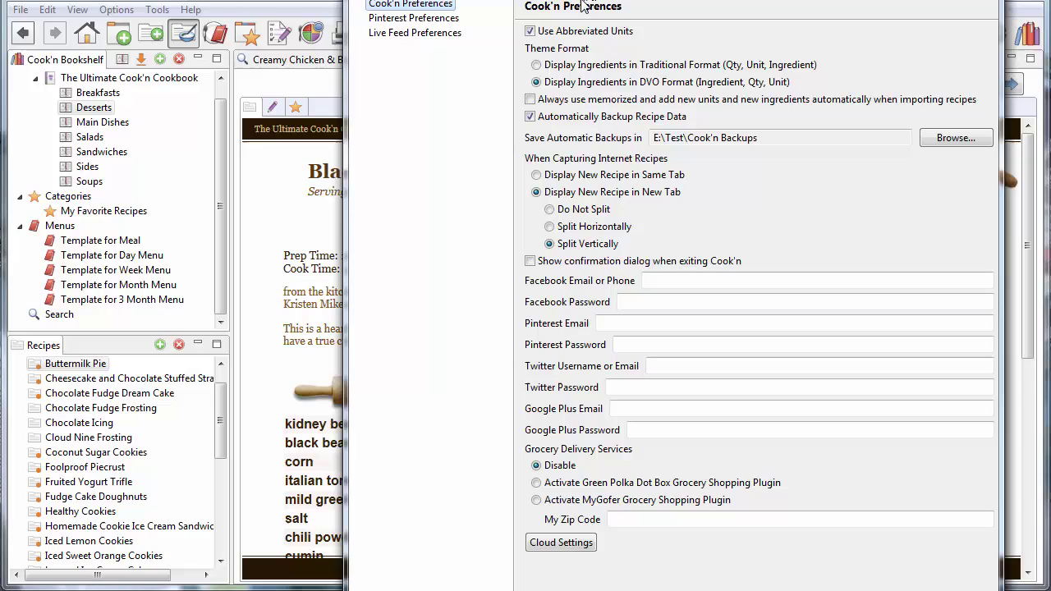
click(530, 32)
click(537, 66)
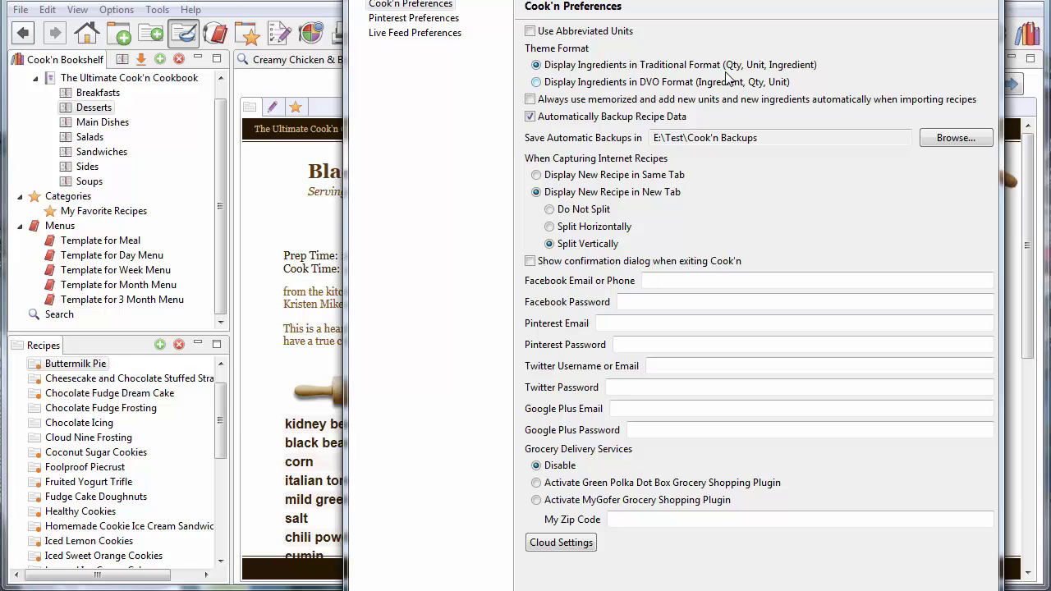
drag(761, 9, 754, 0)
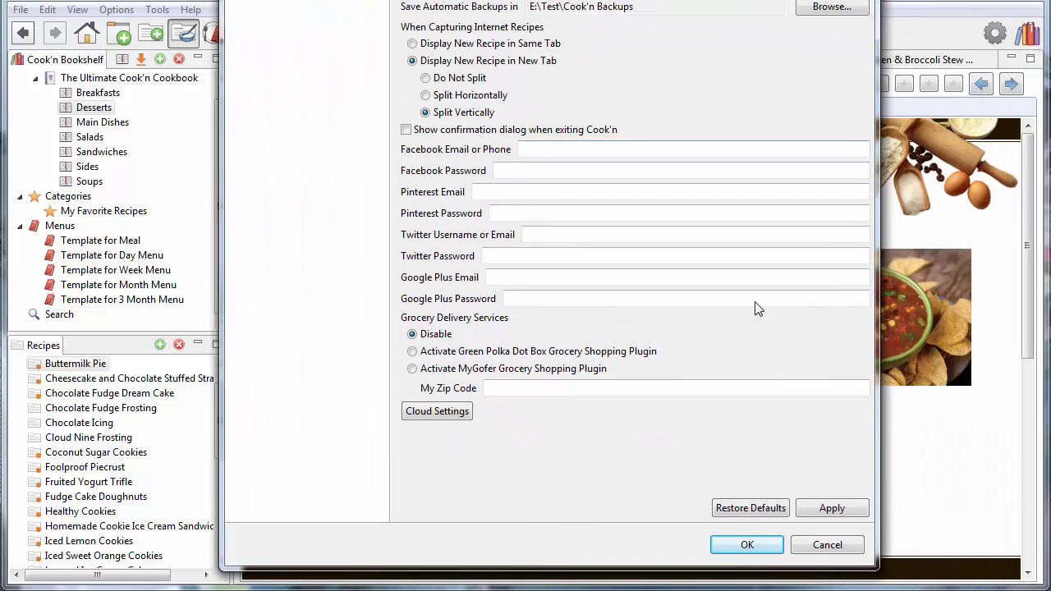
click(745, 544)
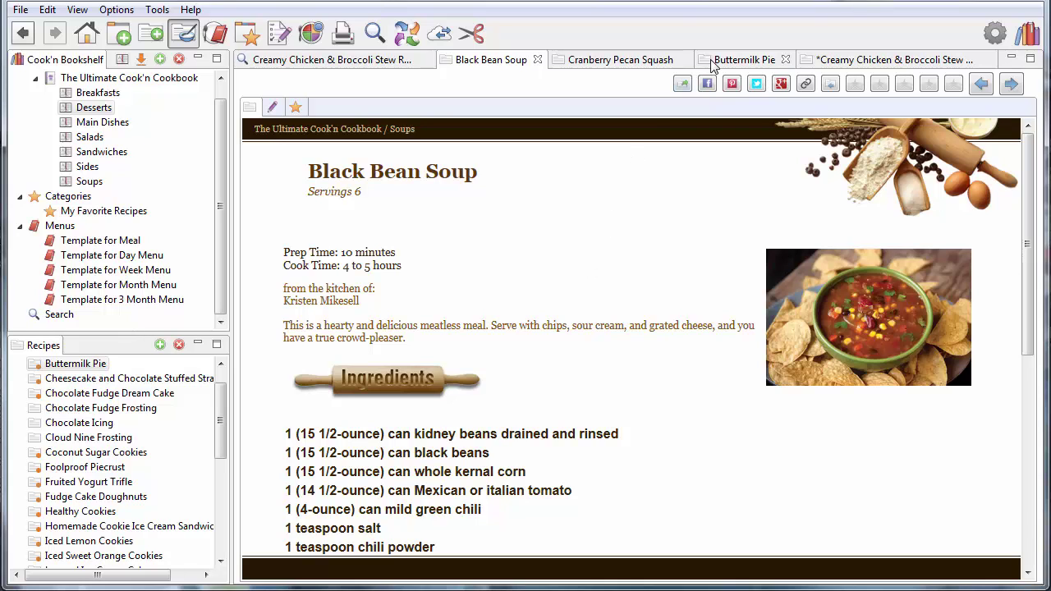
Split the Buttermilk Pie tab off beside Cranberry Pecan Squash, and minimize the Bookshelf and Recipes panes
click(731, 60)
drag(784, 130, 935, 231)
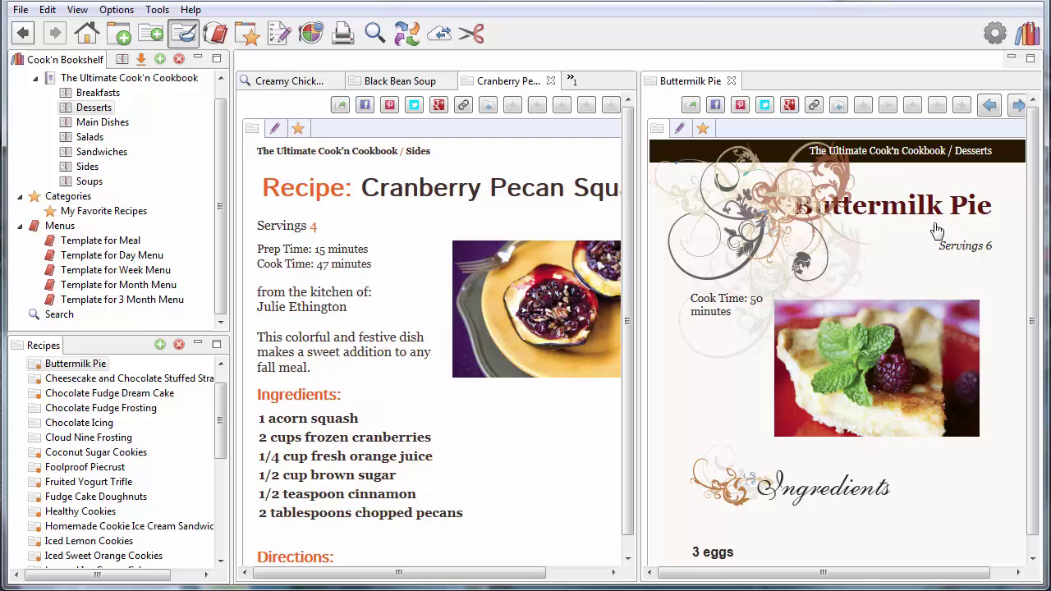
click(198, 58)
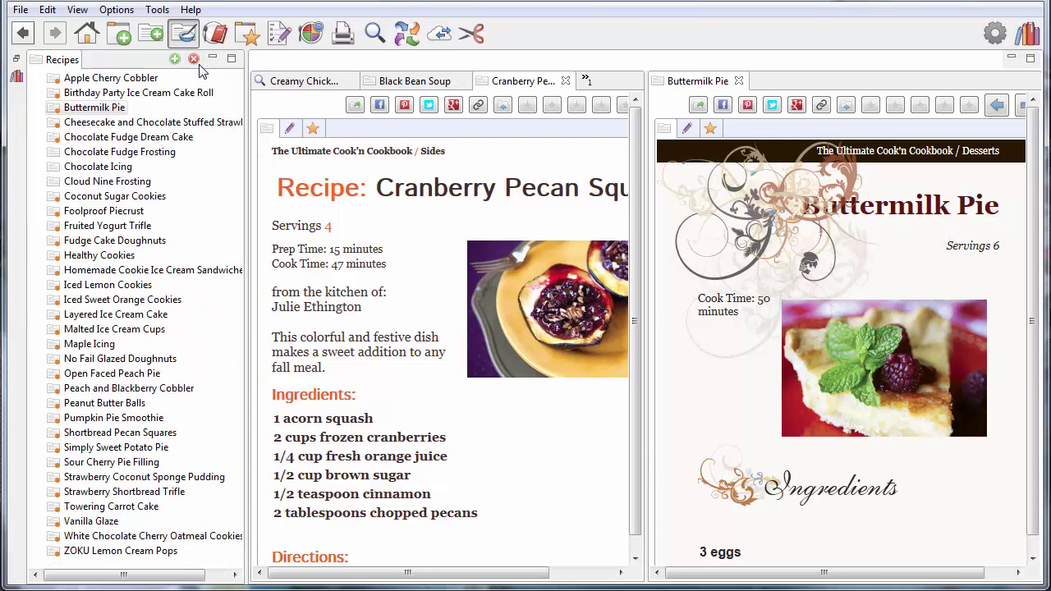
click(212, 58)
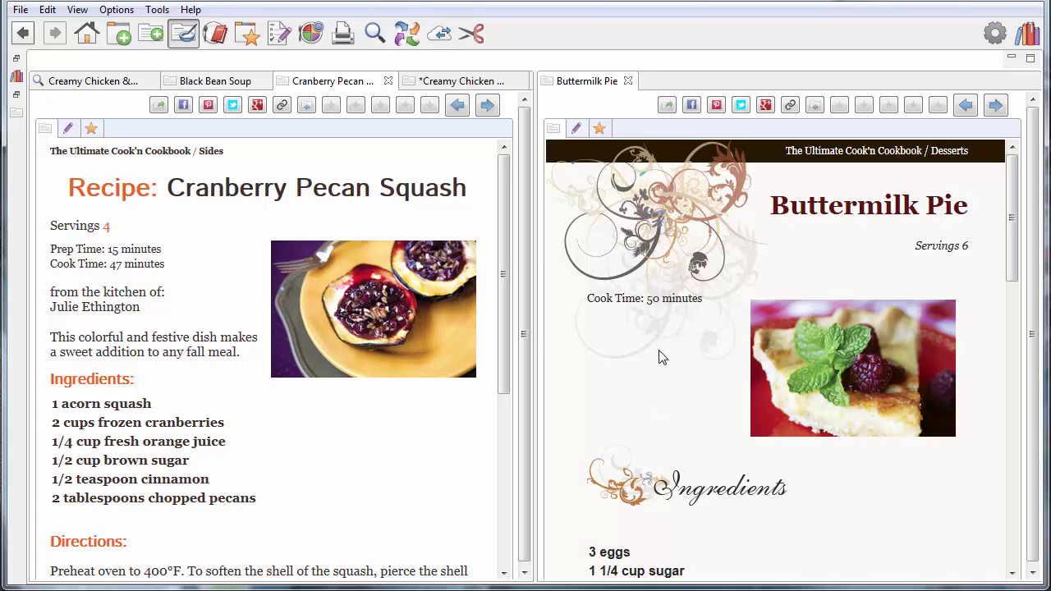
Enlarge the photo in the Buttermilk Pie recipe
click(823, 355)
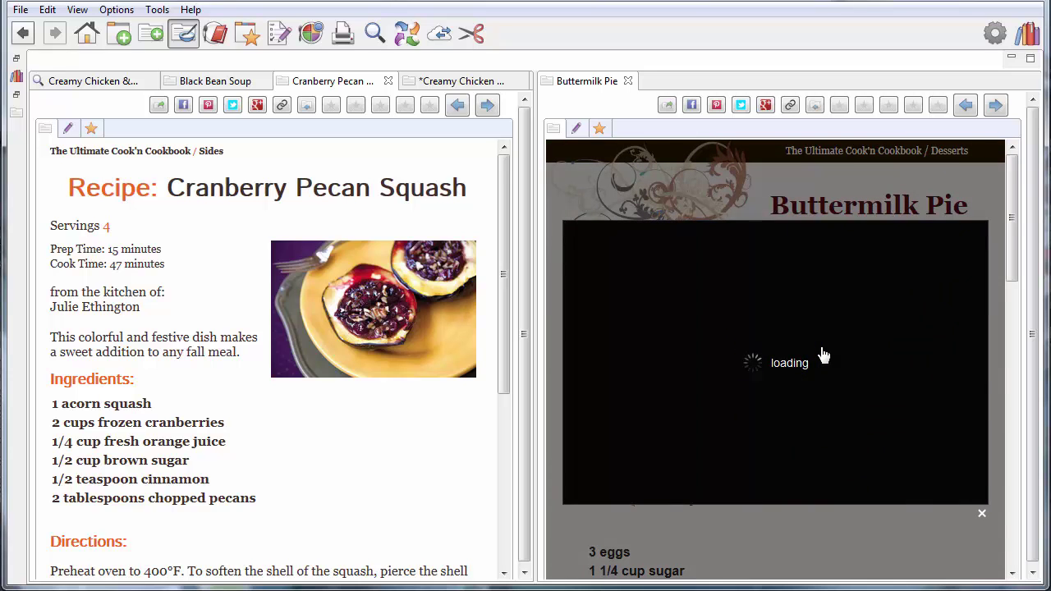